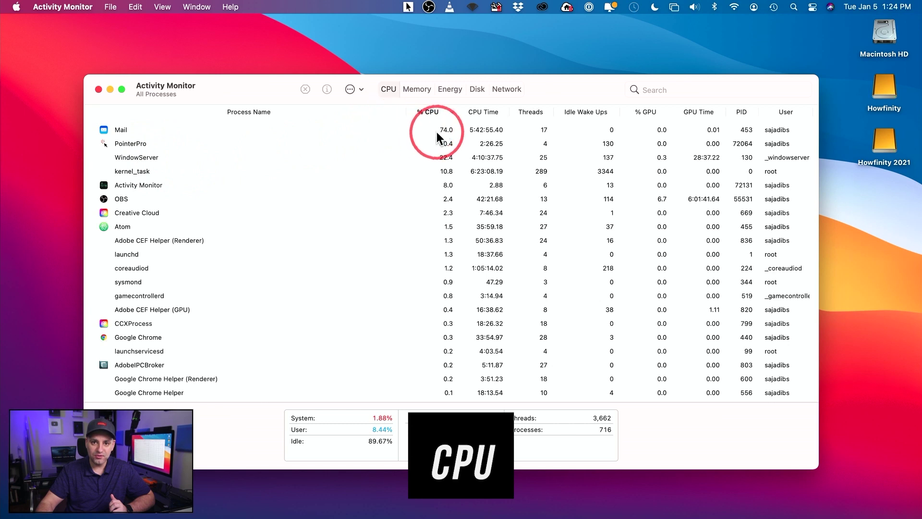
Inspect the CPU usage of running processes, selecting the Mail and OBS entries in the process list.
{"action": "left_click", "coordinate": [158, 128]}
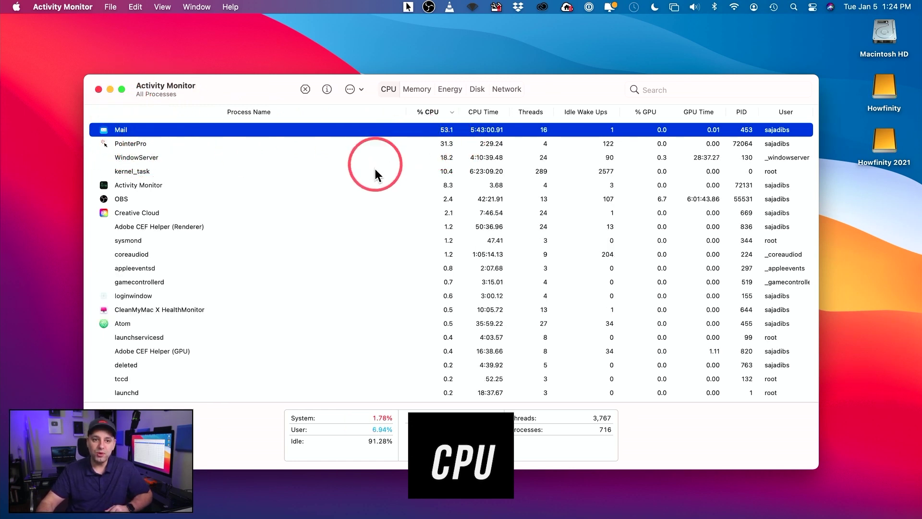
{"action": "left_click", "coordinate": [284, 186]}
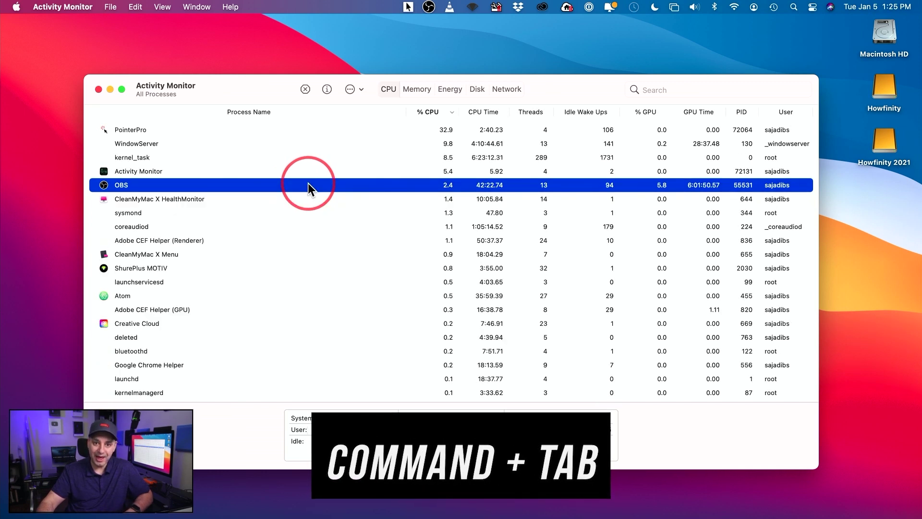
Switch to VLC among the running apps, quit it, and check which other apps are still open.
{"action": "key", "text": "super+Tab"}
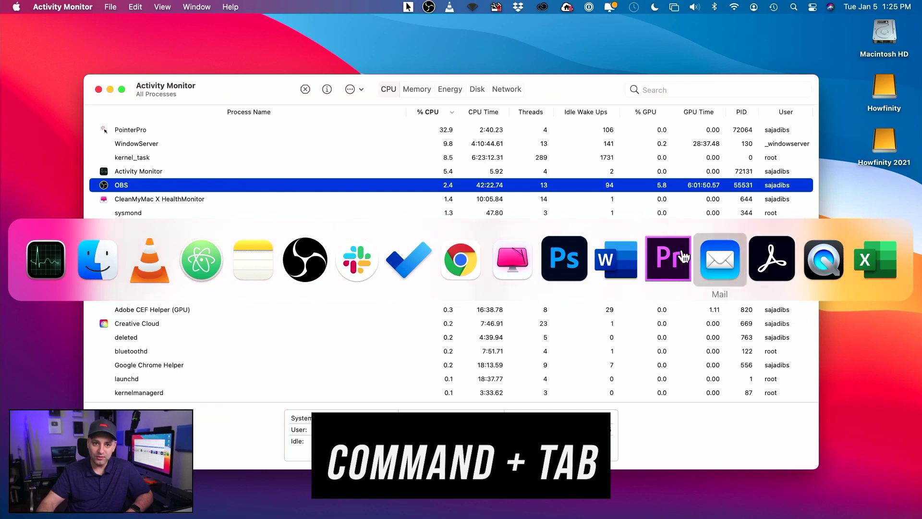
{"action": "left_click", "coordinate": [150, 273]}
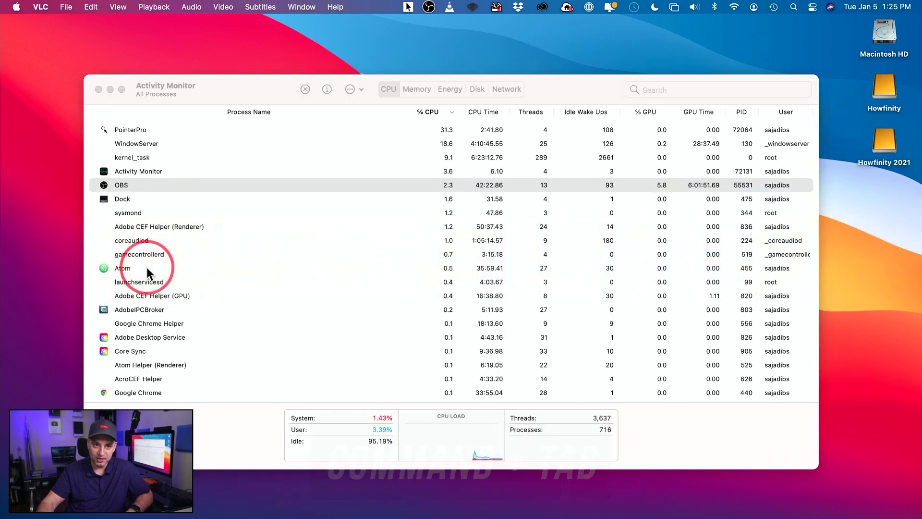
{"action": "left_click", "coordinate": [40, 6]}
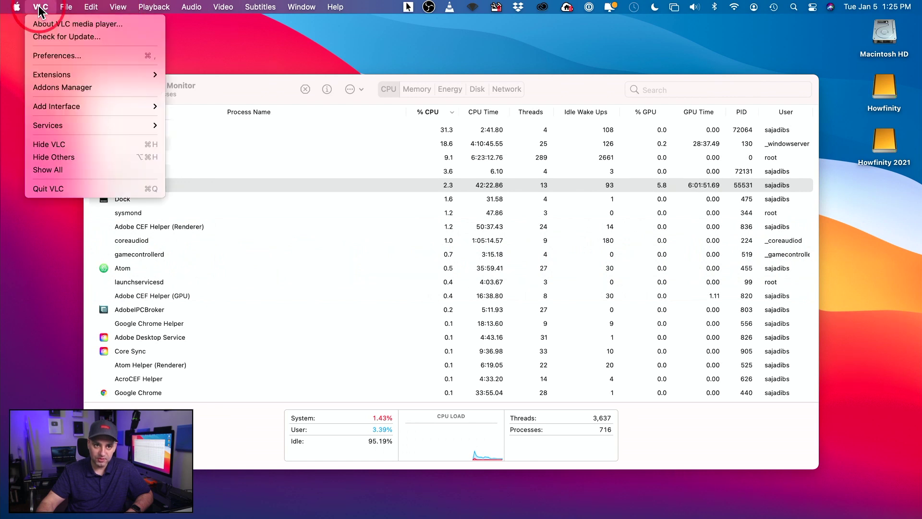
{"action": "left_click", "coordinate": [93, 188]}
{"action": "key", "text": "super+Tab"}
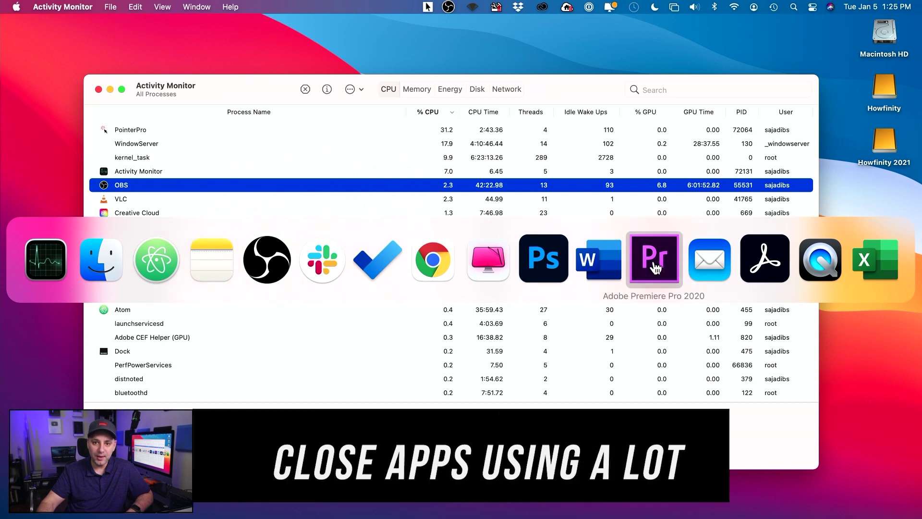
{"action": "key", "text": "Escape"}
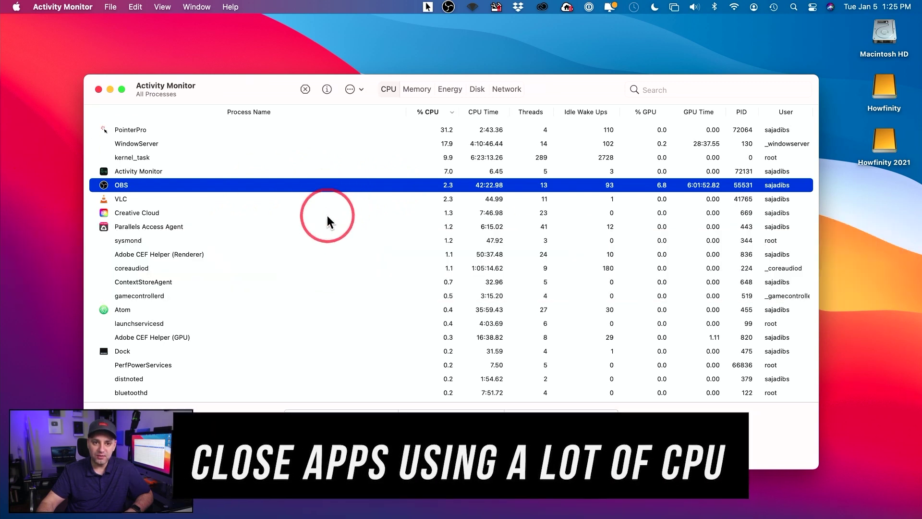
Review the memory use of the running processes, comparing it with CPU usage and the list of open apps.
{"action": "left_click", "coordinate": [419, 93]}
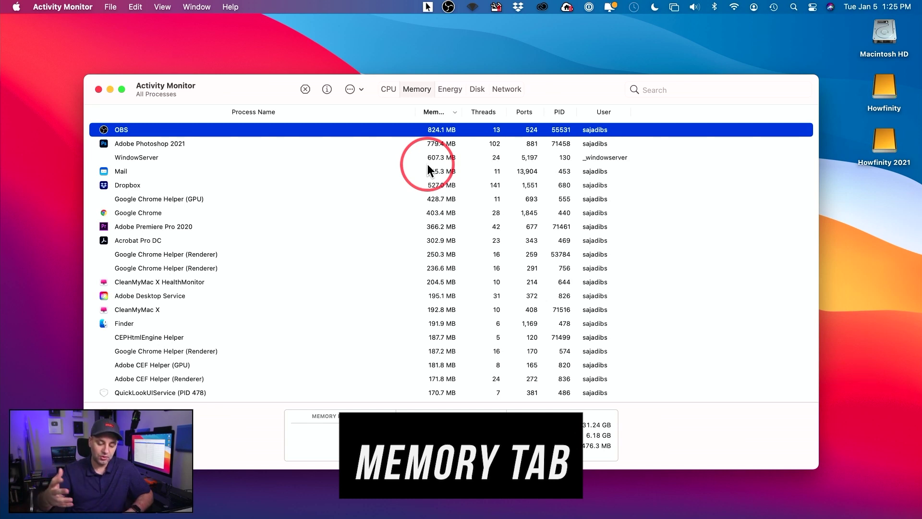
{"action": "key", "text": "super+Tab"}
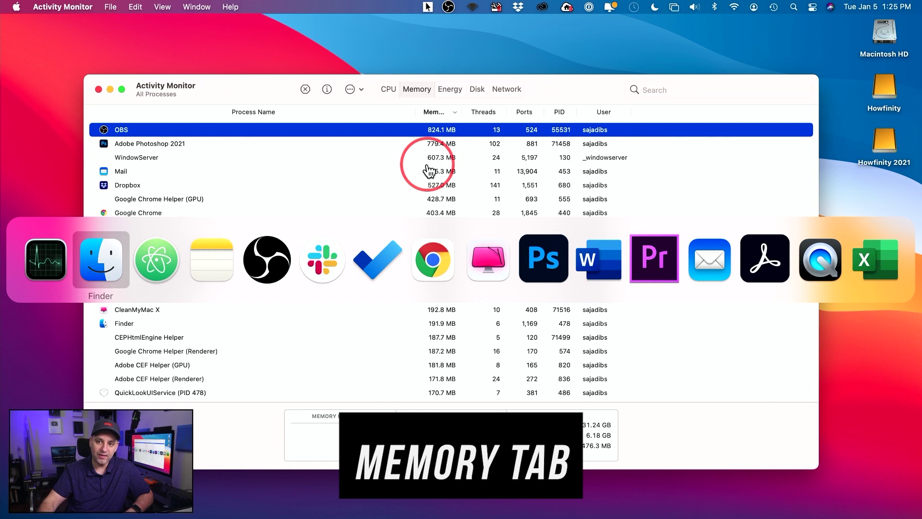
{"action": "key", "text": "super+Tab"}
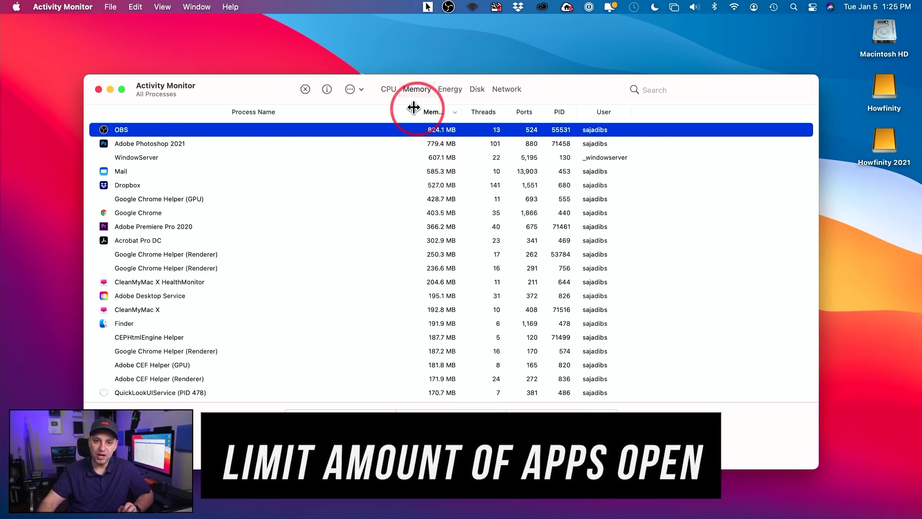
{"action": "left_click", "coordinate": [387, 94]}
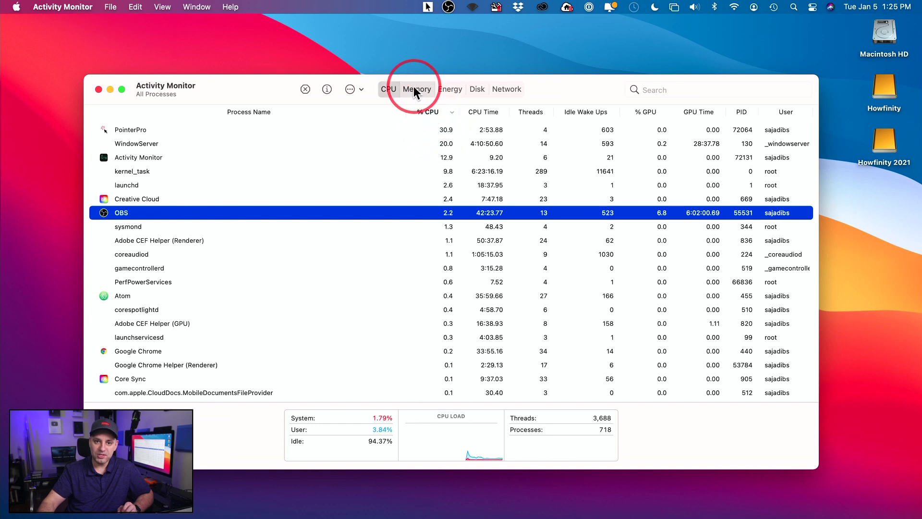
{"action": "left_click", "coordinate": [414, 89]}
{"action": "left_click", "coordinate": [439, 130]}
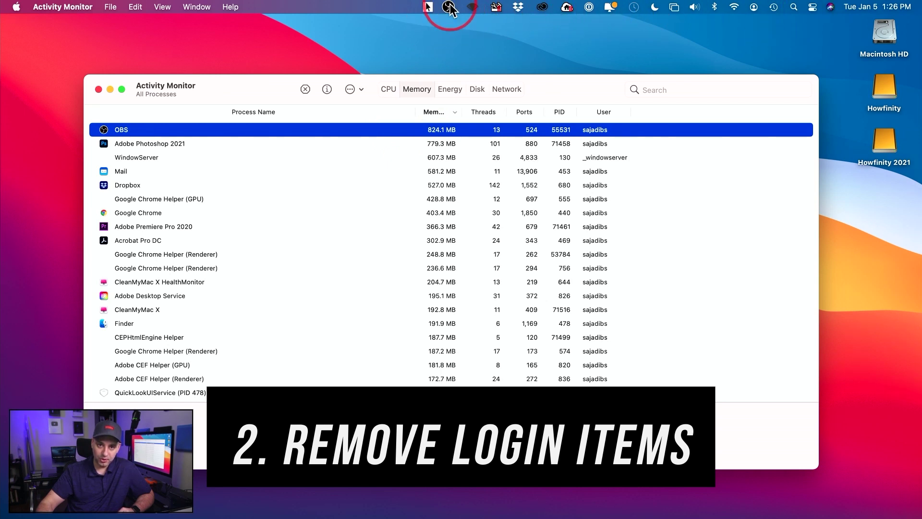
Close the Activity Monitor window.
{"action": "left_click", "coordinate": [473, 7]}
{"action": "left_click", "coordinate": [473, 7]}
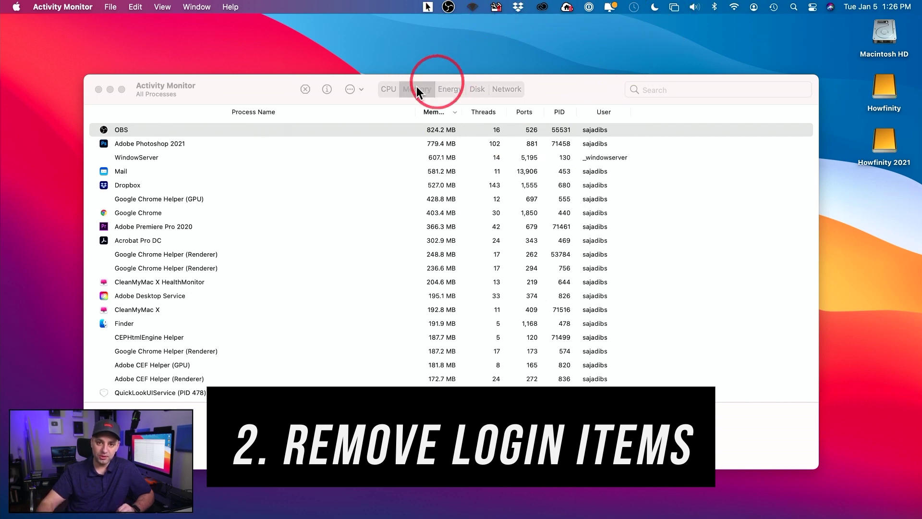
{"action": "left_click", "coordinate": [265, 92]}
{"action": "left_click", "coordinate": [99, 89]}
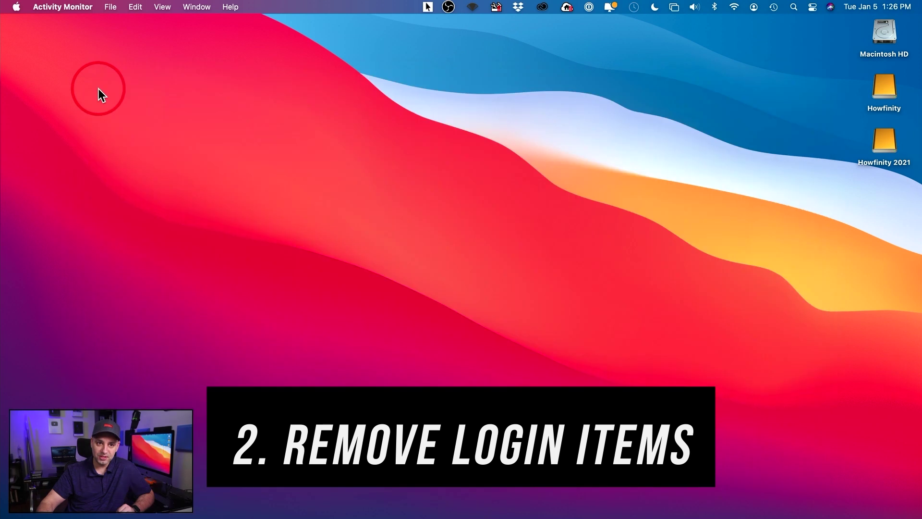
Switch to System Preferences, move its window higher on the desktop, and open the current user's Login Items under Users & Groups.
{"action": "left_click", "coordinate": [17, 7]}
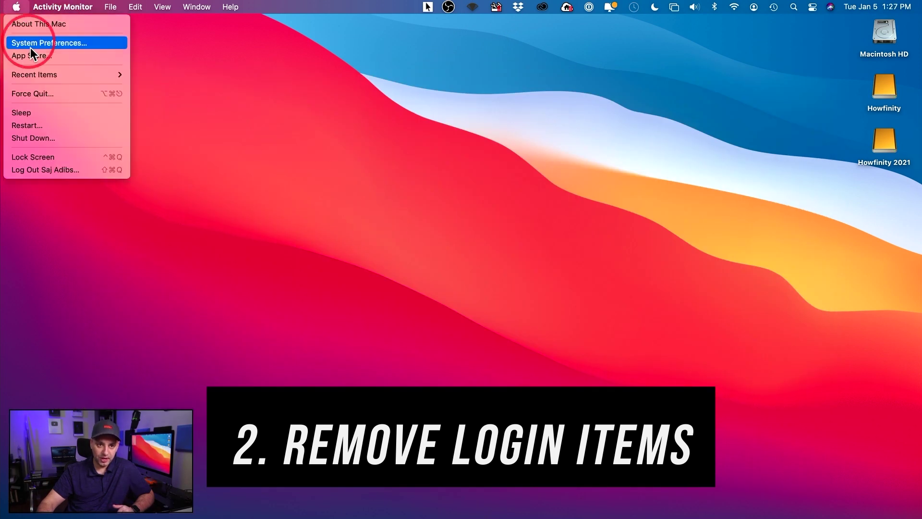
{"action": "left_click", "coordinate": [62, 43]}
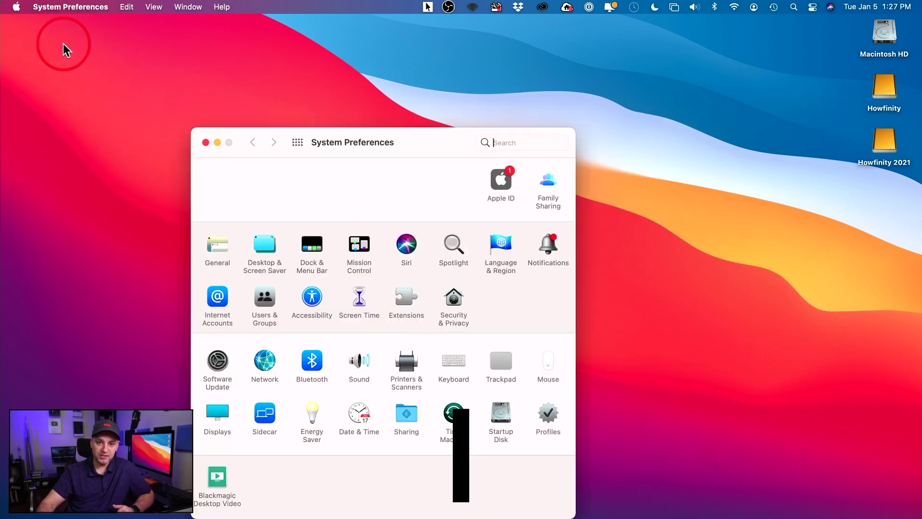
{"action": "left_click_drag", "start_coordinate": [420, 144], "coordinate": [479, 78]}
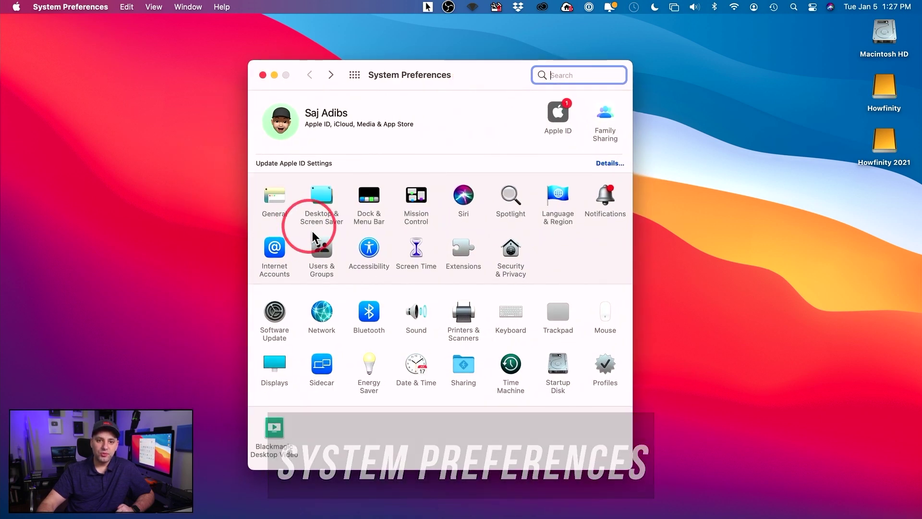
{"action": "left_click", "coordinate": [324, 272]}
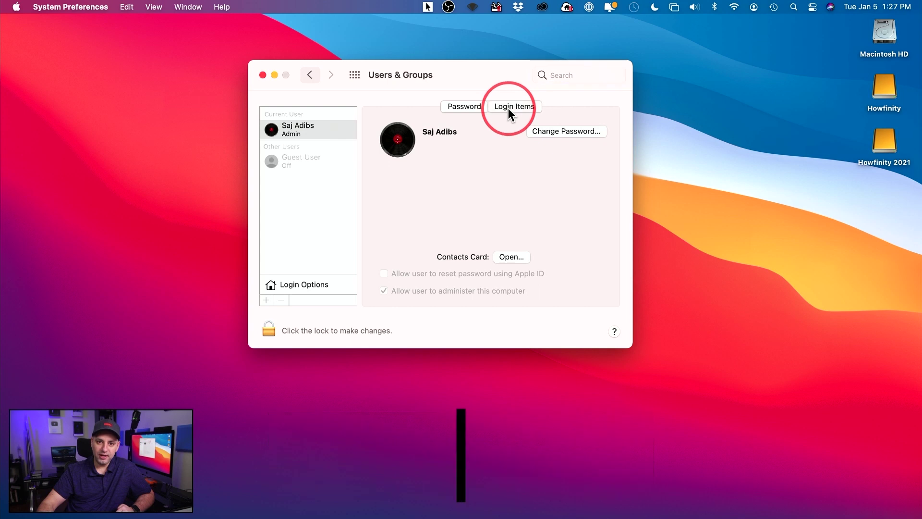
{"action": "left_click", "coordinate": [508, 109]}
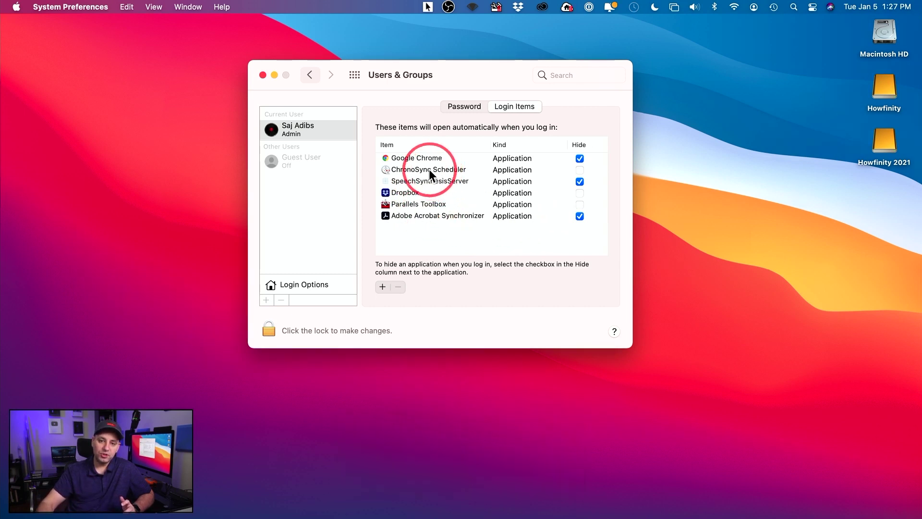
Examine the ChronoSync Scheduler, Parallels Toolbox and SpeechSynthesisServer login items as removal candidates, and close System Preferences.
{"action": "left_click", "coordinate": [394, 170]}
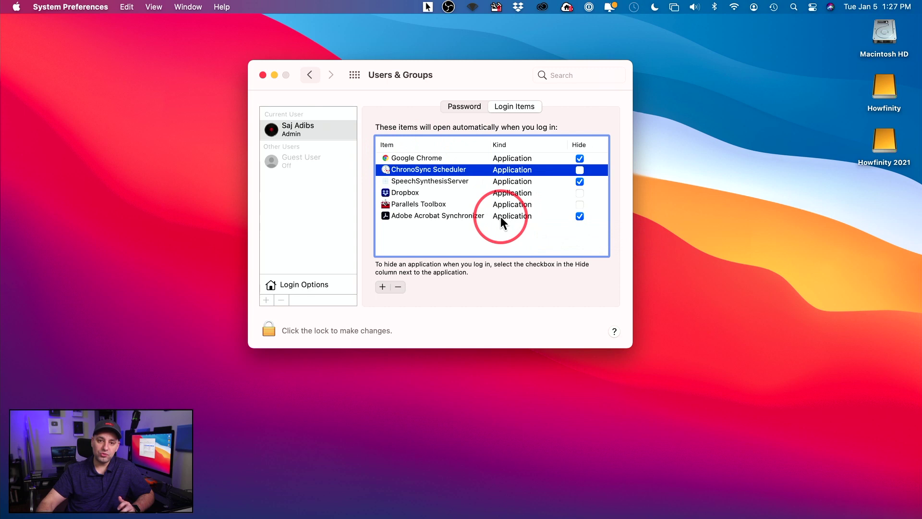
{"action": "mouse_move", "coordinate": [501, 216]}
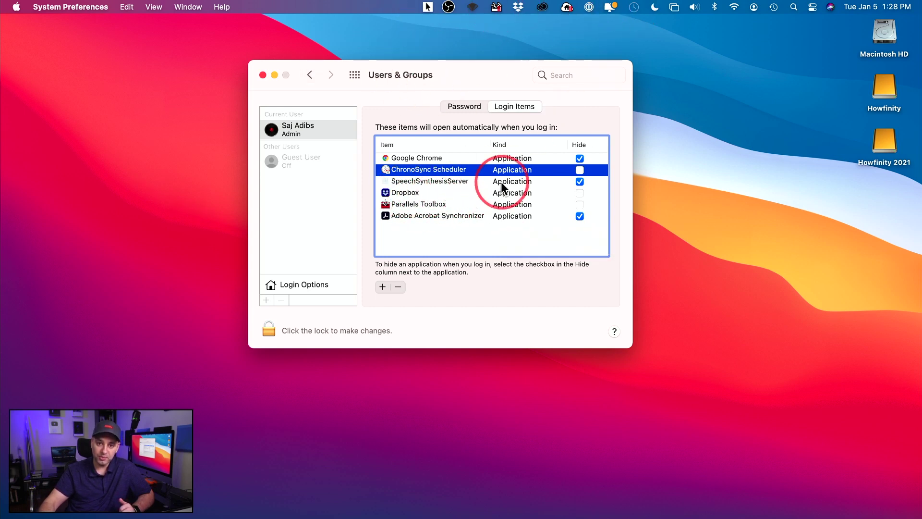
{"action": "left_click", "coordinate": [431, 205]}
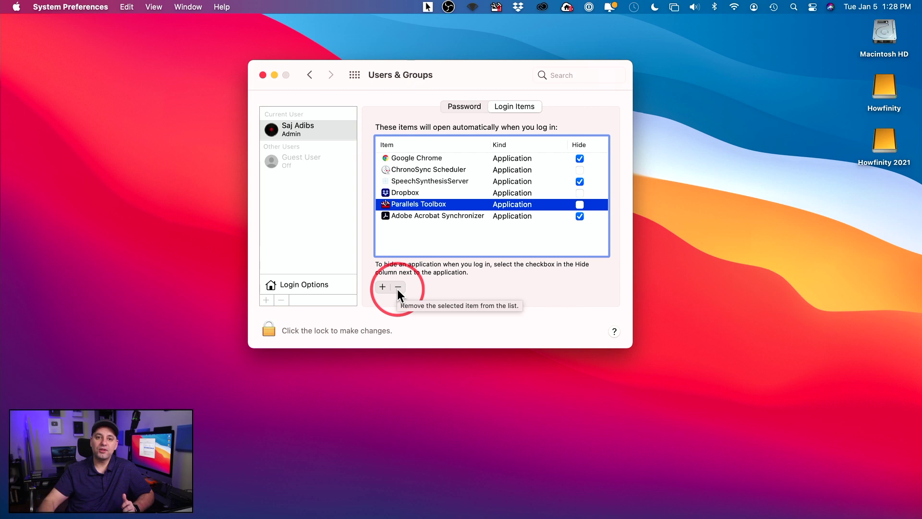
{"action": "left_click", "coordinate": [402, 183]}
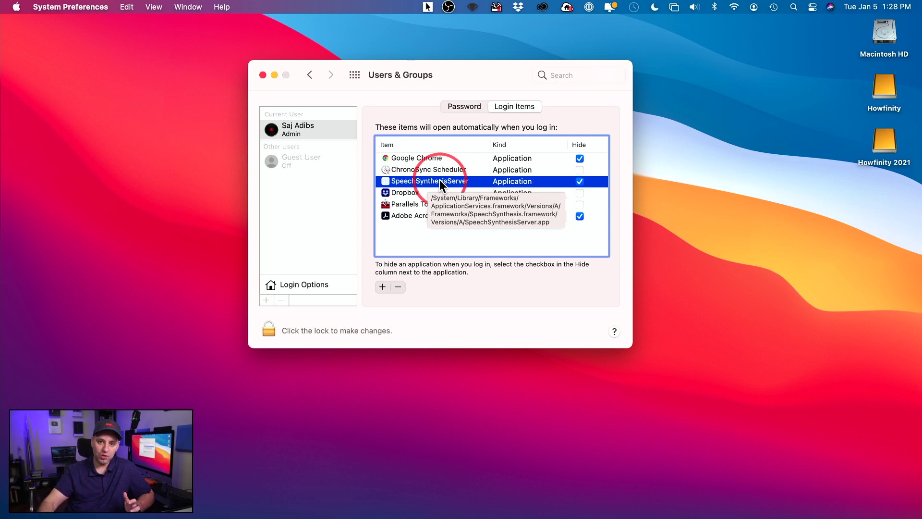
{"action": "left_click", "coordinate": [417, 169]}
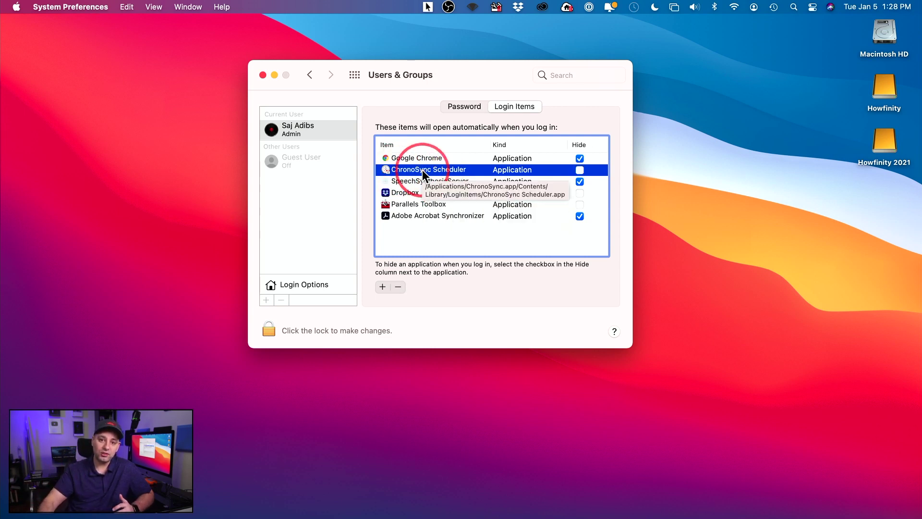
{"action": "left_click", "coordinate": [264, 76]}
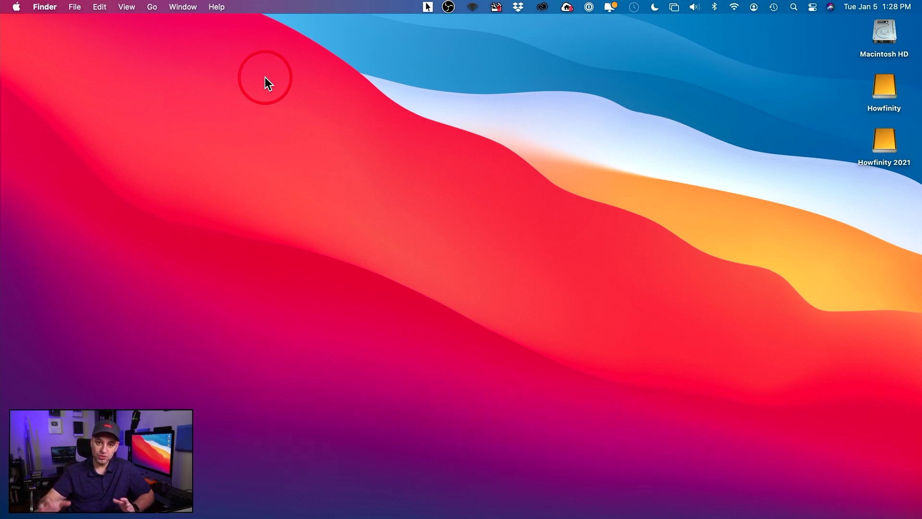
Open the Storage overview of this Mac in About This Mac.
{"action": "left_click", "coordinate": [18, 7]}
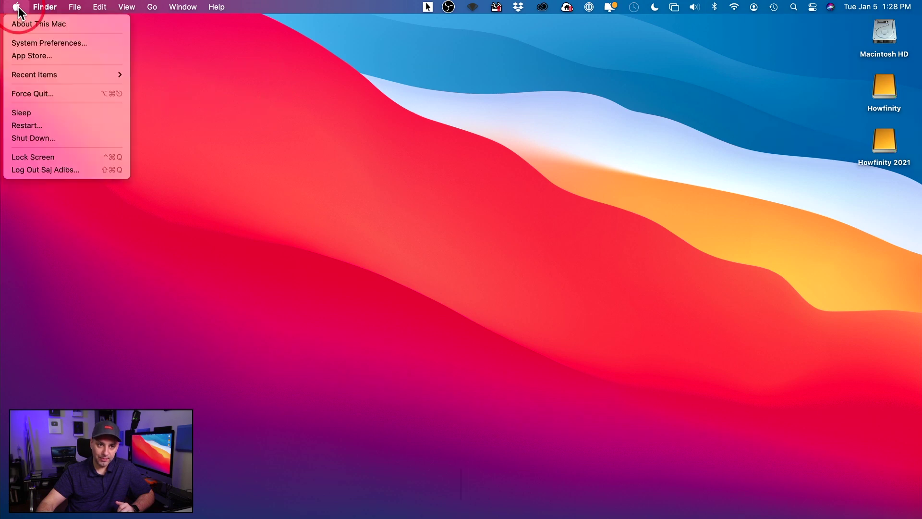
{"action": "left_click", "coordinate": [43, 23]}
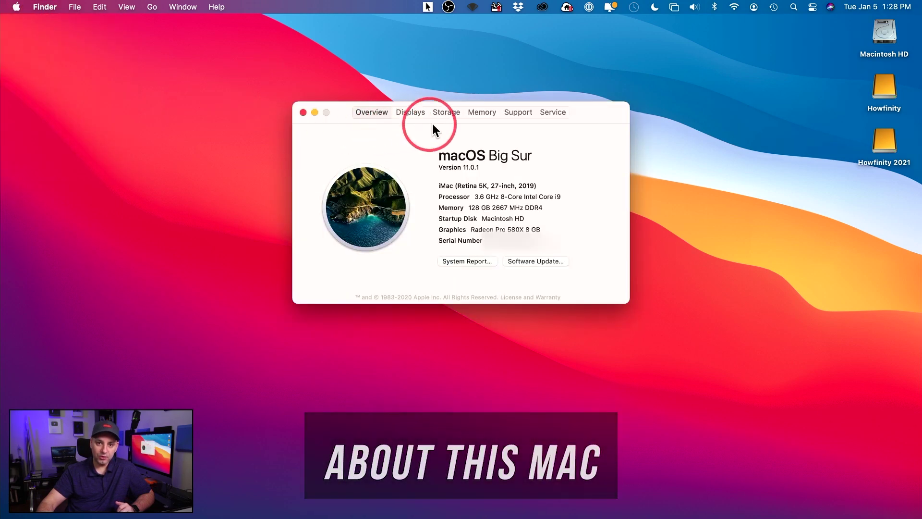
{"action": "left_click", "coordinate": [448, 114]}
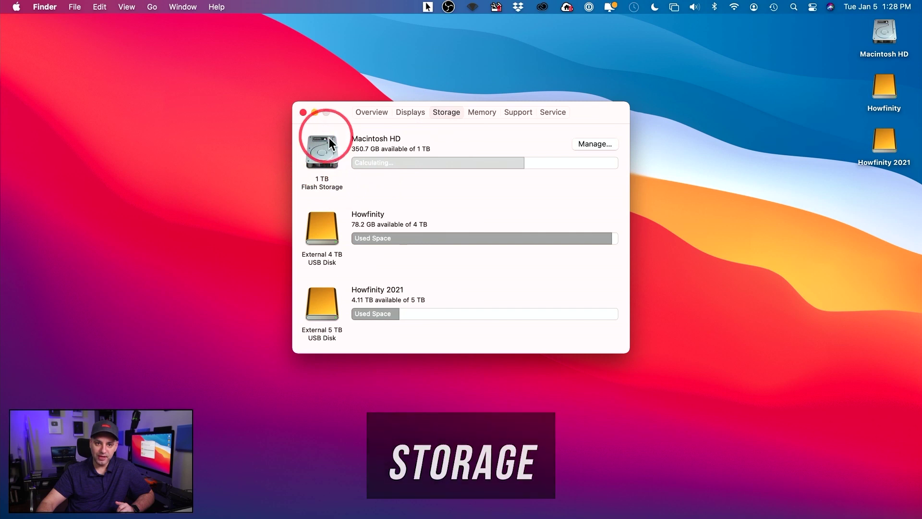
Examine Macintosh HD's capacity, storage type, available space and usage breakdown.
{"action": "left_click_drag", "start_coordinate": [315, 178], "coordinate": [334, 177]}
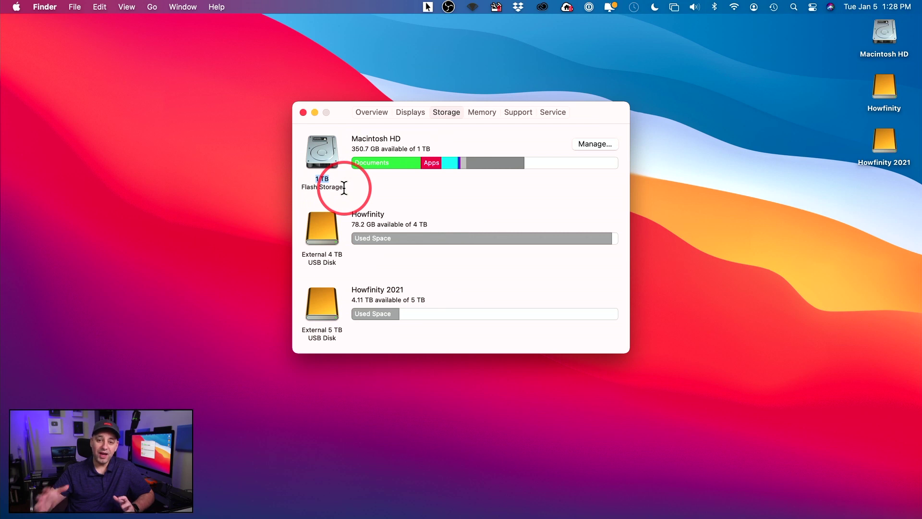
{"action": "left_click_drag", "start_coordinate": [306, 188], "coordinate": [347, 187]}
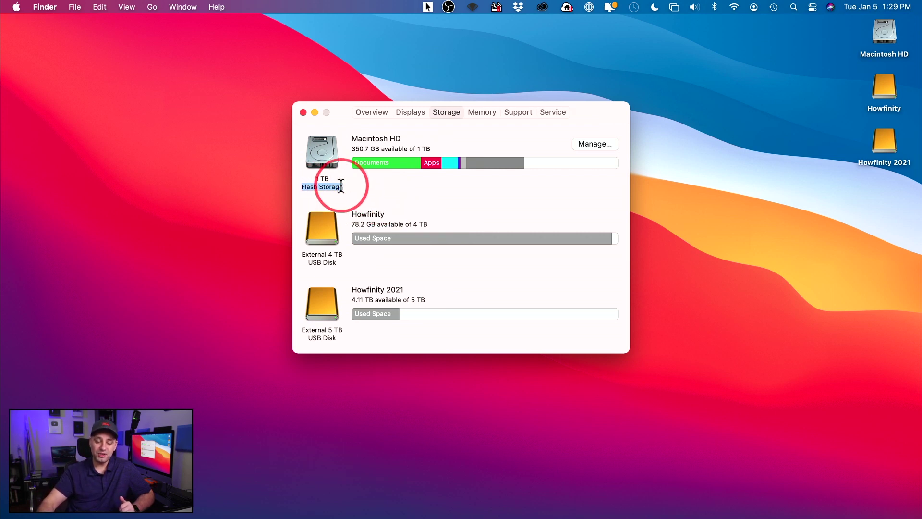
{"action": "left_click_drag", "start_coordinate": [340, 187], "coordinate": [343, 184]}
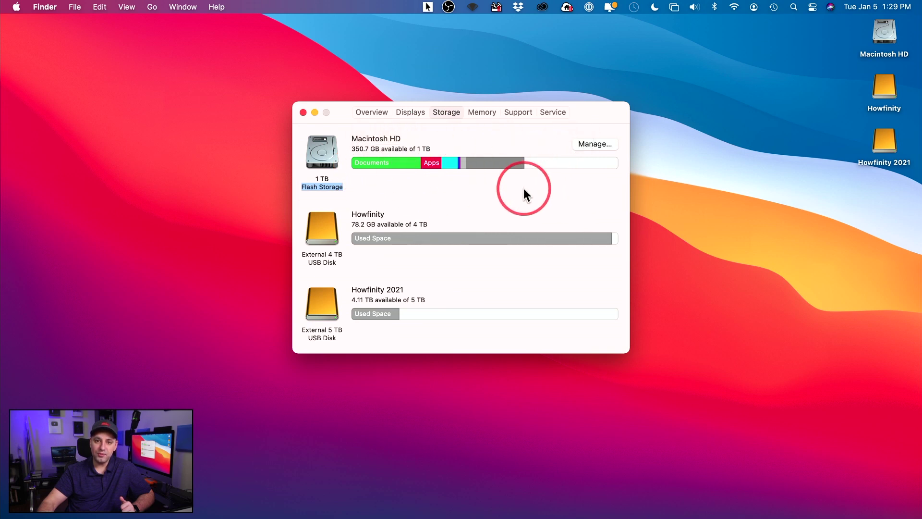
{"action": "mouse_move", "coordinate": [575, 165]}
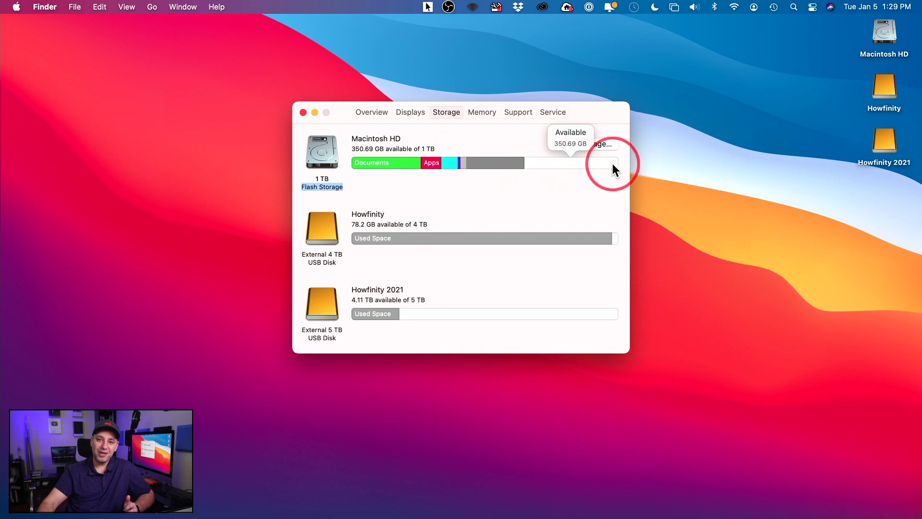
{"action": "mouse_move", "coordinate": [496, 163]}
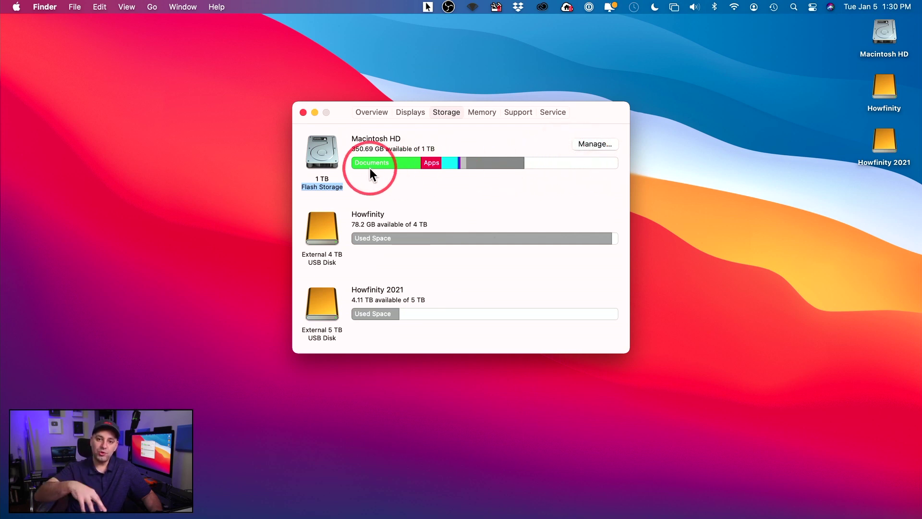
Open storage management for Macintosh HD and list the installed applications.
{"action": "left_click", "coordinate": [588, 143]}
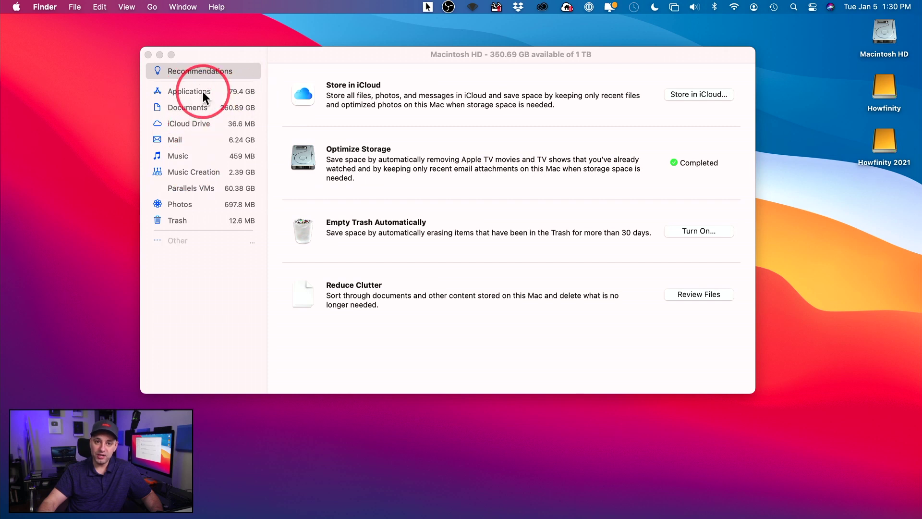
{"action": "left_click", "coordinate": [192, 90]}
{"action": "left_click", "coordinate": [192, 92]}
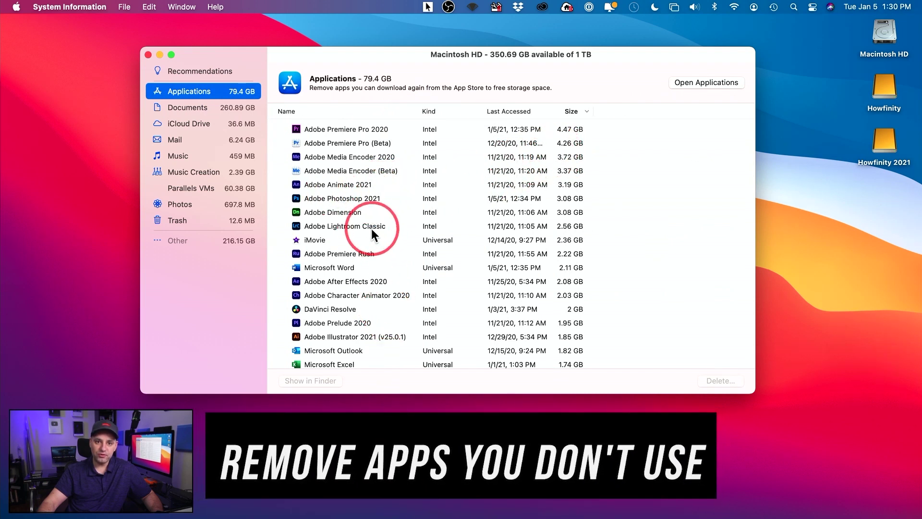
Select Adobe After Effects 2020 and look through the installed applications list for unused apps.
{"action": "left_click", "coordinate": [365, 281]}
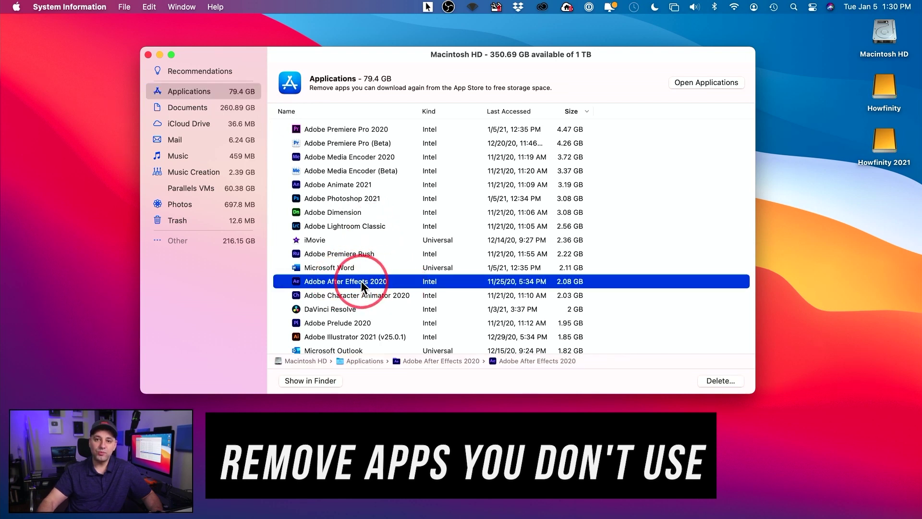
{"action": "scroll", "coordinate": [361, 281], "scroll_direction": "down", "scroll_amount": 5}
{"action": "scroll", "coordinate": [361, 281], "scroll_direction": "up", "scroll_amount": 5}
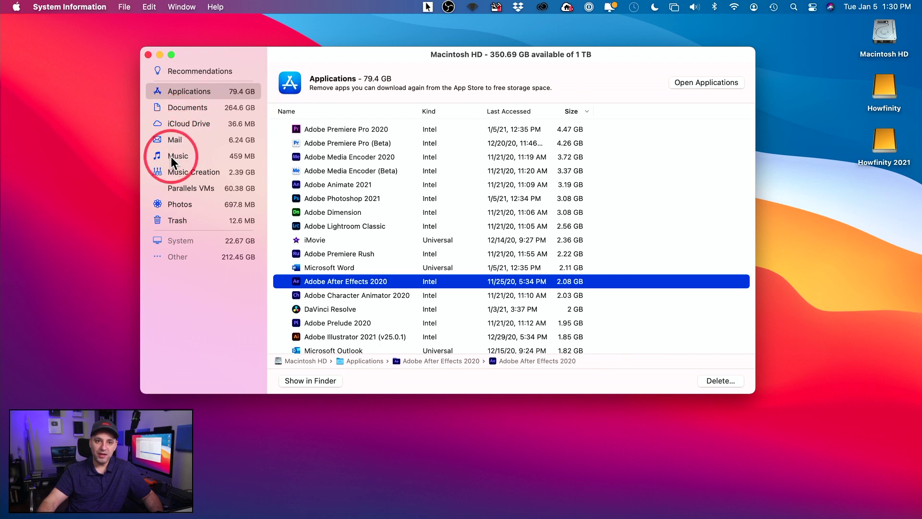
Check the Trash category in storage management and examine the storage usage of the Howfinity and Howfinity 2021 external drives.
{"action": "left_click", "coordinate": [189, 220]}
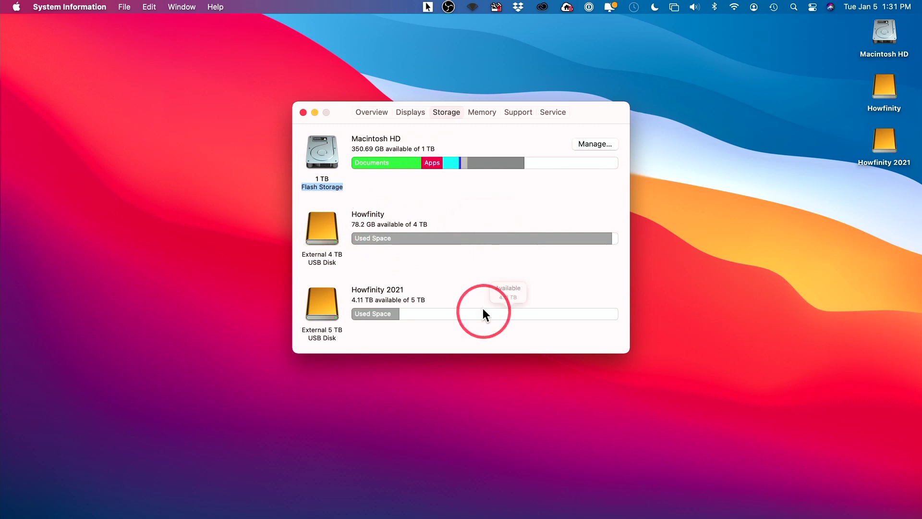
{"action": "mouse_move", "coordinate": [463, 243]}
{"action": "mouse_move", "coordinate": [455, 310]}
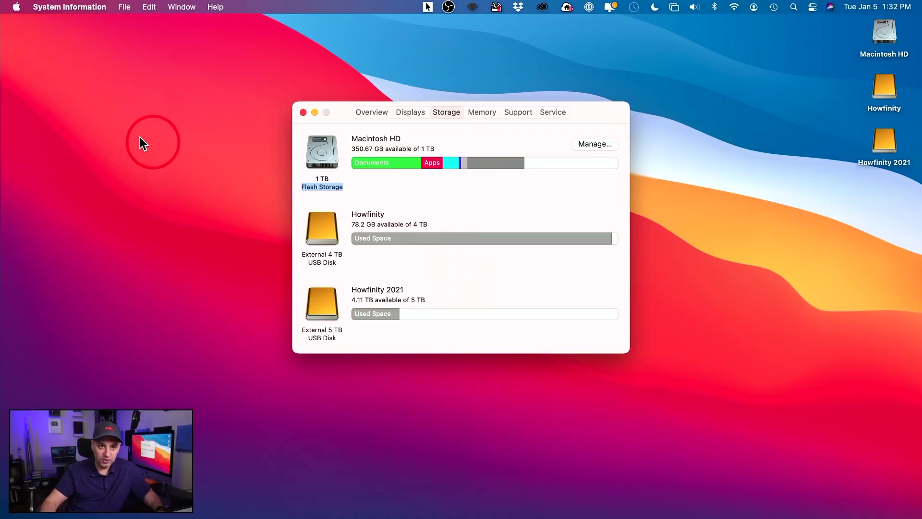
Open the About This Mac overview and check for available macOS software updates.
{"action": "left_click", "coordinate": [17, 7]}
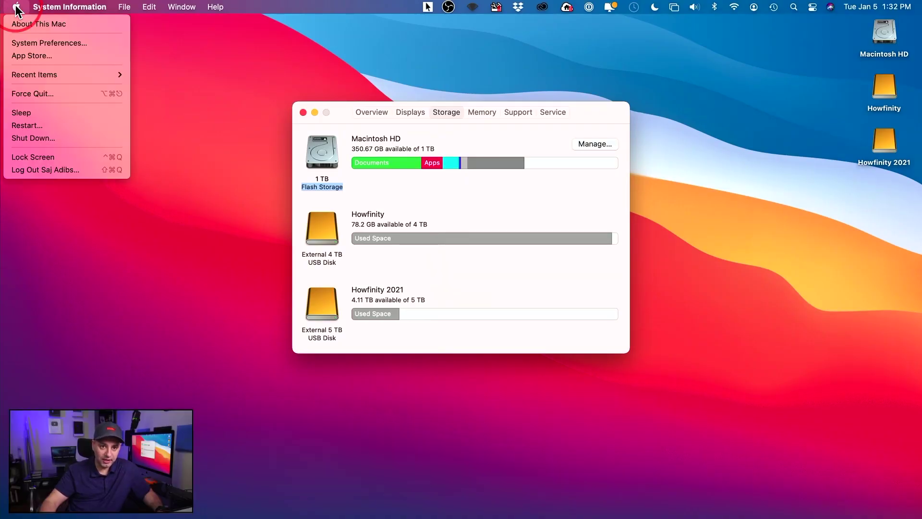
{"action": "left_click", "coordinate": [42, 25]}
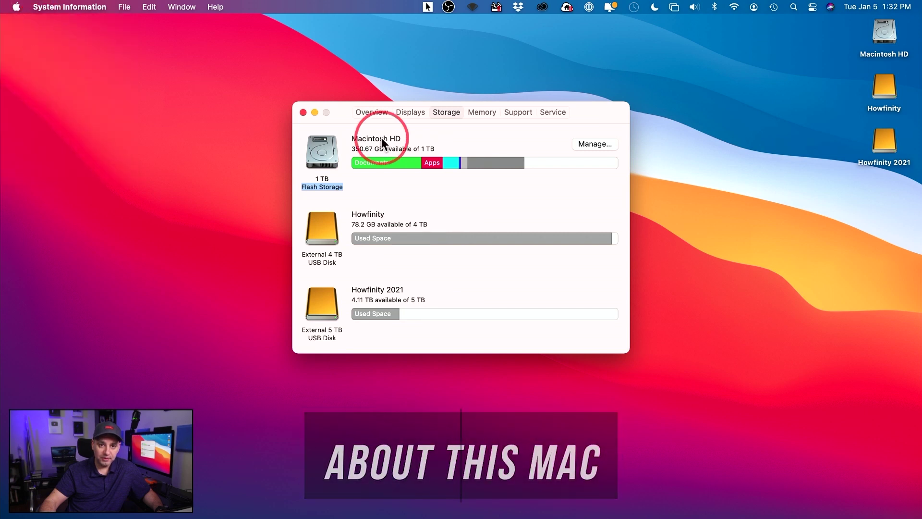
{"action": "left_click", "coordinate": [373, 111]}
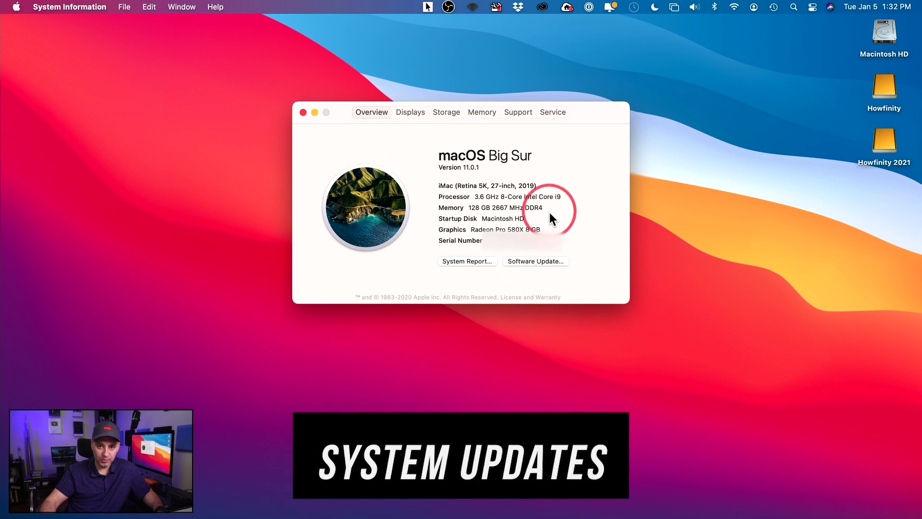
{"action": "left_click", "coordinate": [527, 262]}
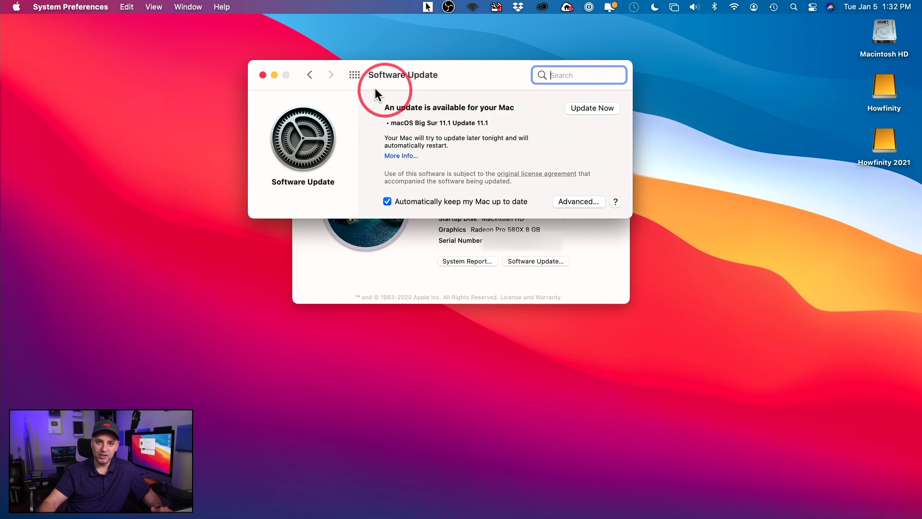
Close Software Update and show this Mac's installed memory and slots in About This Mac.
{"action": "left_click", "coordinate": [263, 75]}
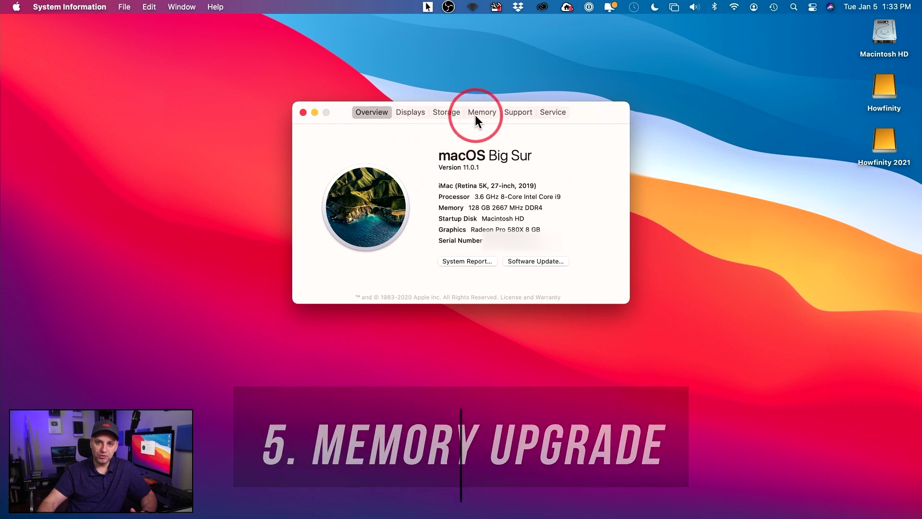
{"action": "left_click", "coordinate": [475, 115]}
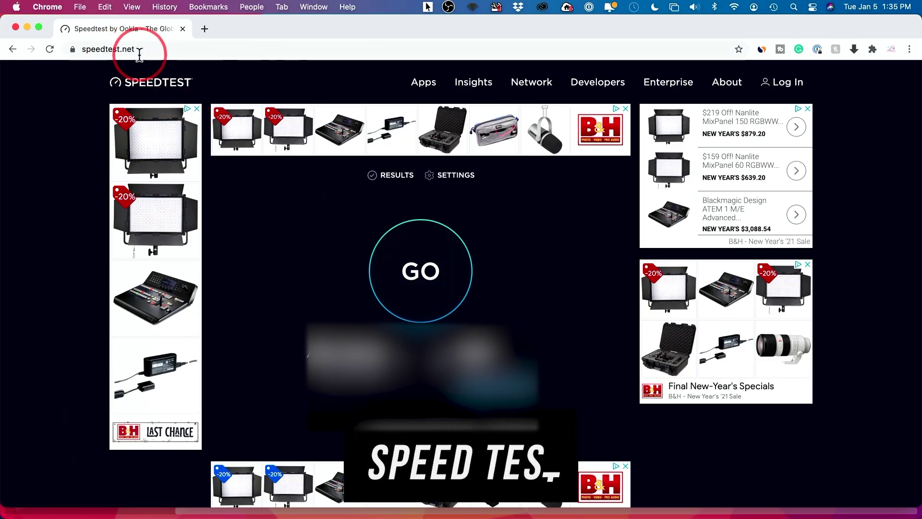
Run an internet speed test on speedtest.net in Chrome and examine the download and upload results.
{"action": "left_click", "coordinate": [434, 276]}
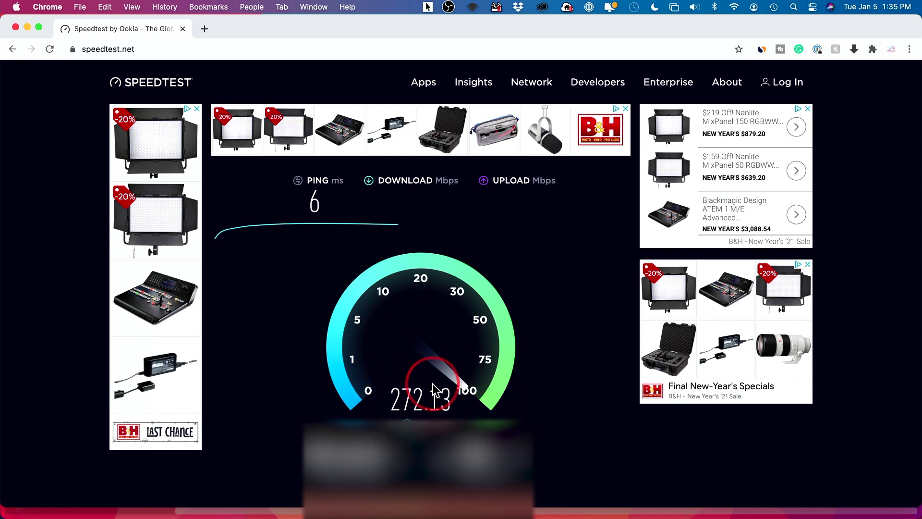
{"action": "scroll", "coordinate": [432, 384], "scroll_direction": "down", "scroll_amount": 3}
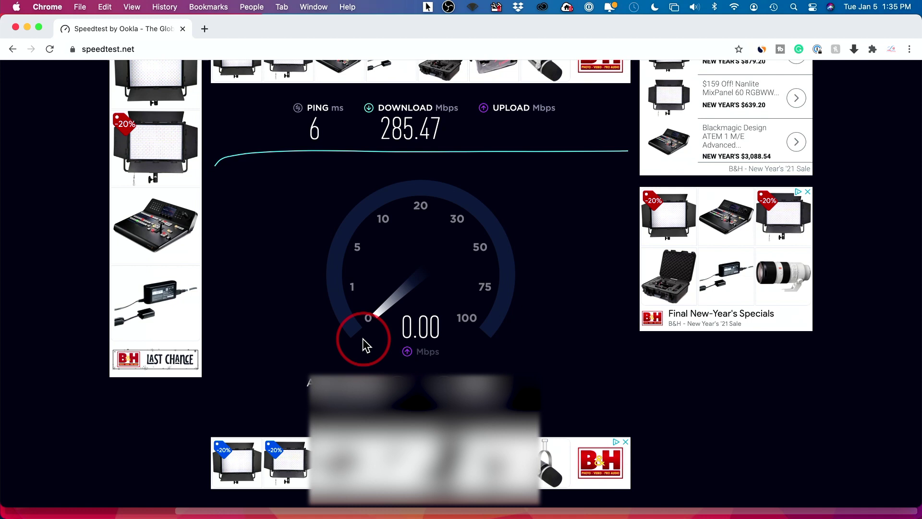
{"action": "scroll", "coordinate": [363, 345], "scroll_direction": "up", "scroll_amount": 3}
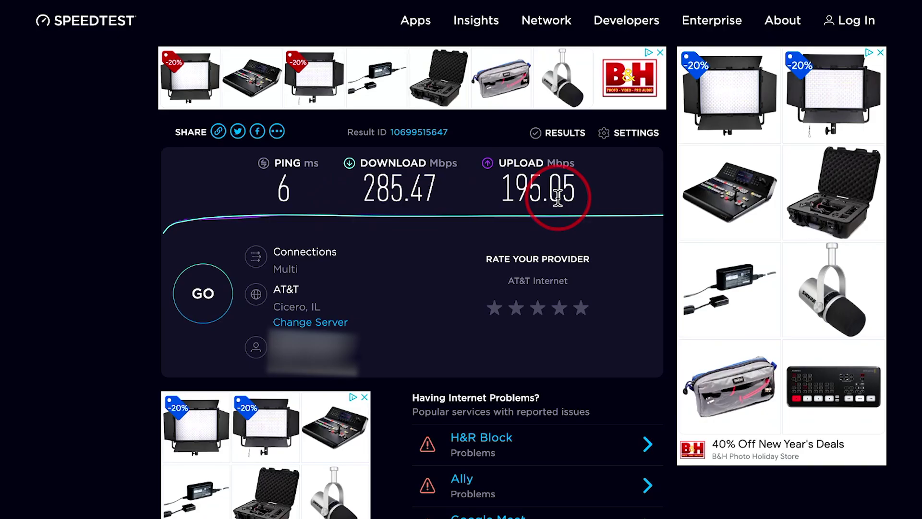
{"action": "left_click_drag", "start_coordinate": [366, 187], "coordinate": [566, 175]}
{"action": "left_click", "coordinate": [371, 198]}
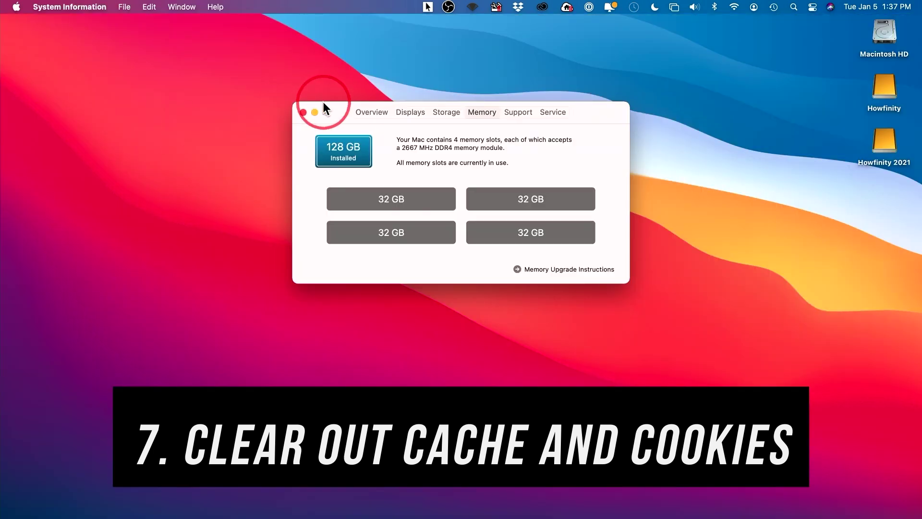
Close About This Mac, open the Library folder in Finder, and reposition its window.
{"action": "left_click", "coordinate": [304, 112]}
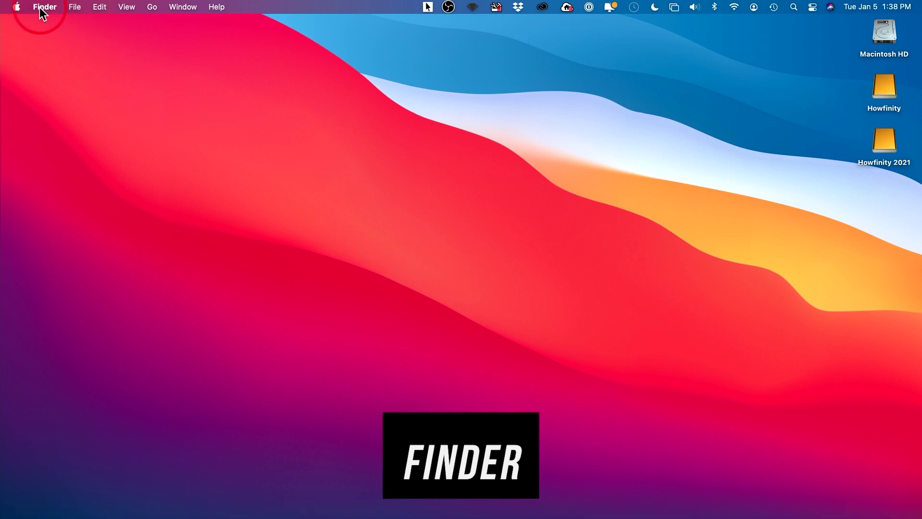
{"action": "mouse_move", "coordinate": [24, 504]}
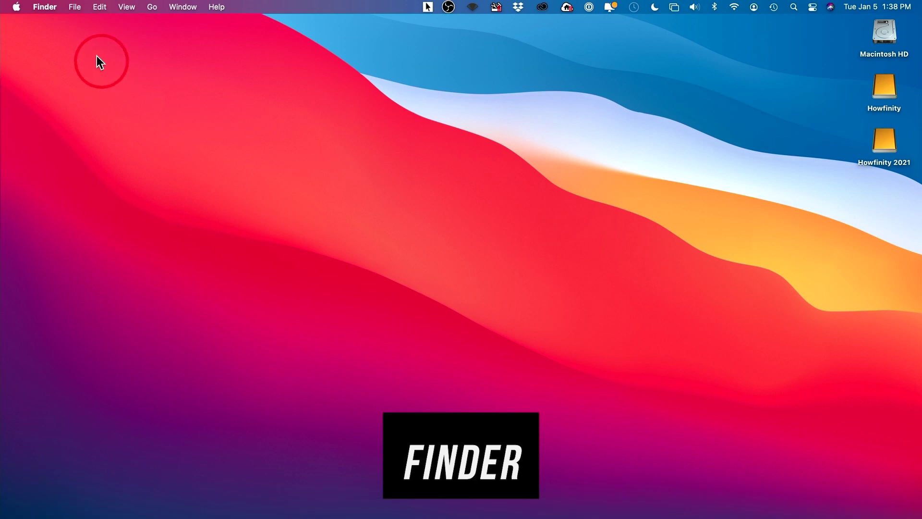
{"action": "left_click", "coordinate": [156, 9]}
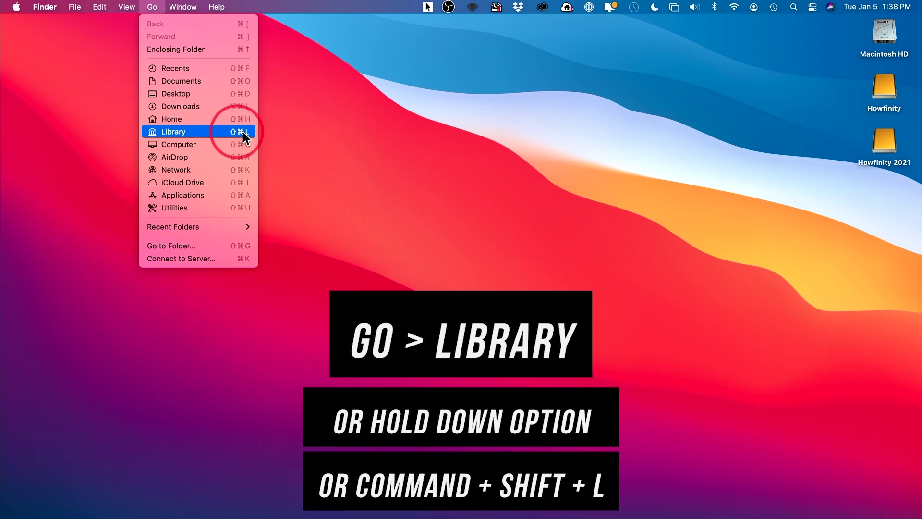
{"action": "left_click", "coordinate": [203, 131]}
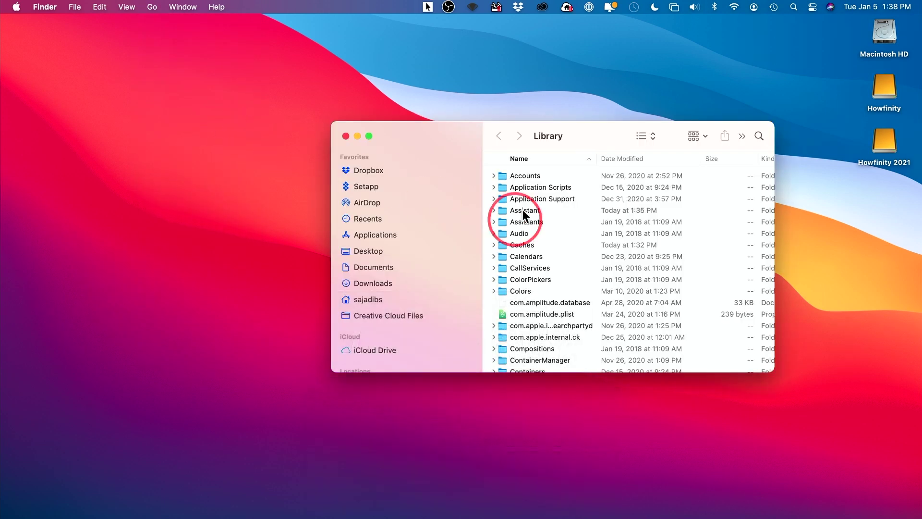
{"action": "left_click_drag", "start_coordinate": [457, 144], "coordinate": [345, 149]}
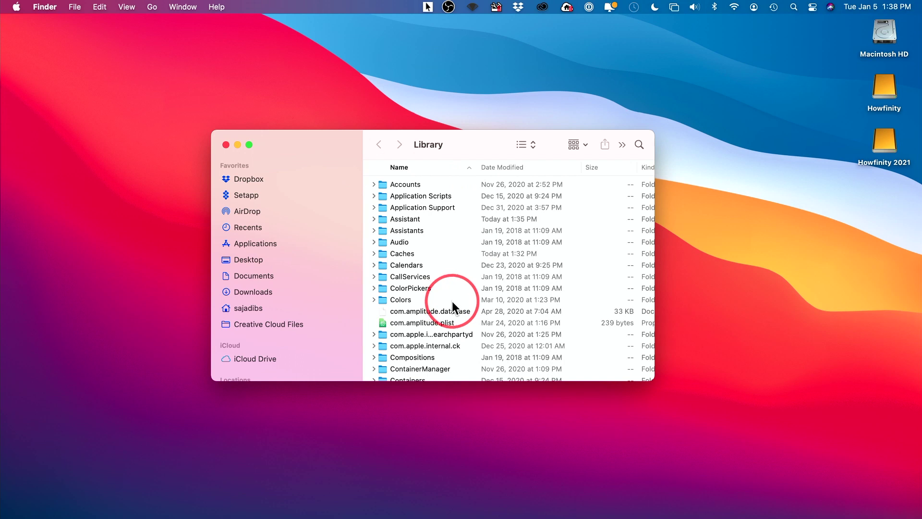
Find the Caches folder in the Library's list view, look at its contents, and return to the Library folder.
{"action": "left_click", "coordinate": [406, 253]}
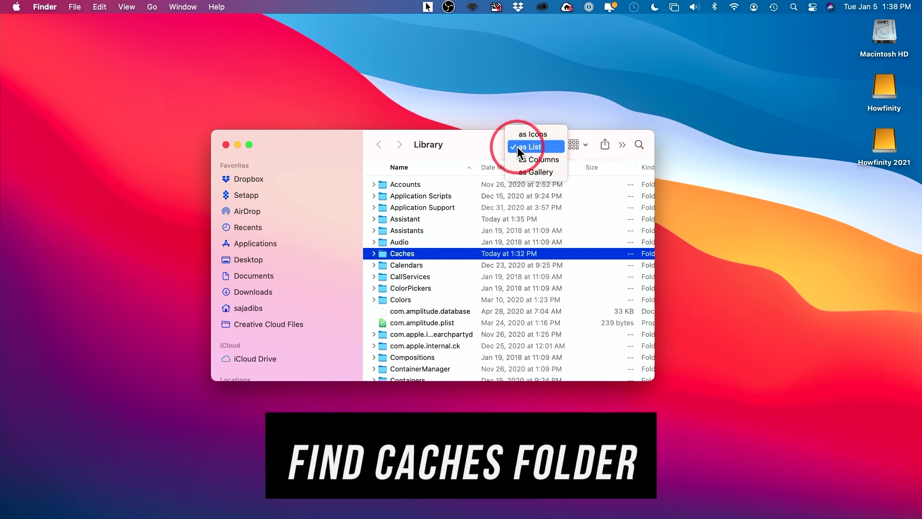
{"action": "left_click", "coordinate": [532, 146]}
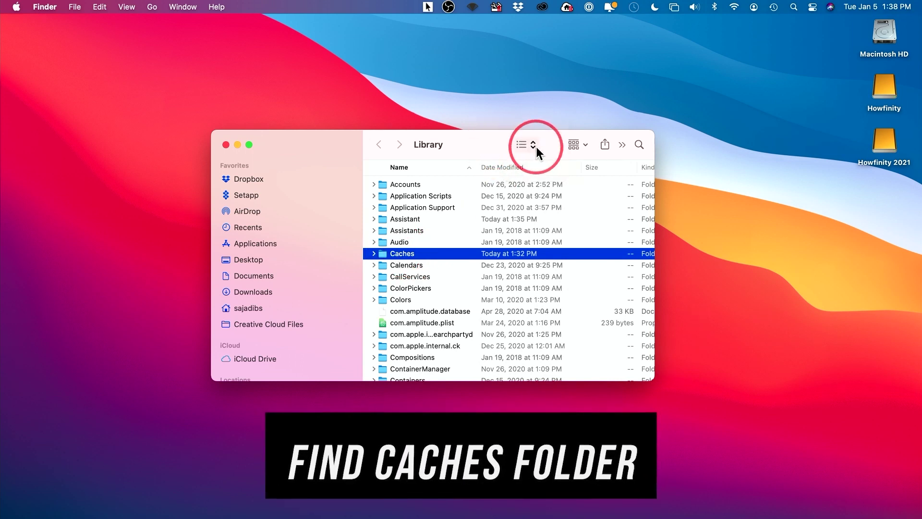
{"action": "double_click", "coordinate": [402, 253]}
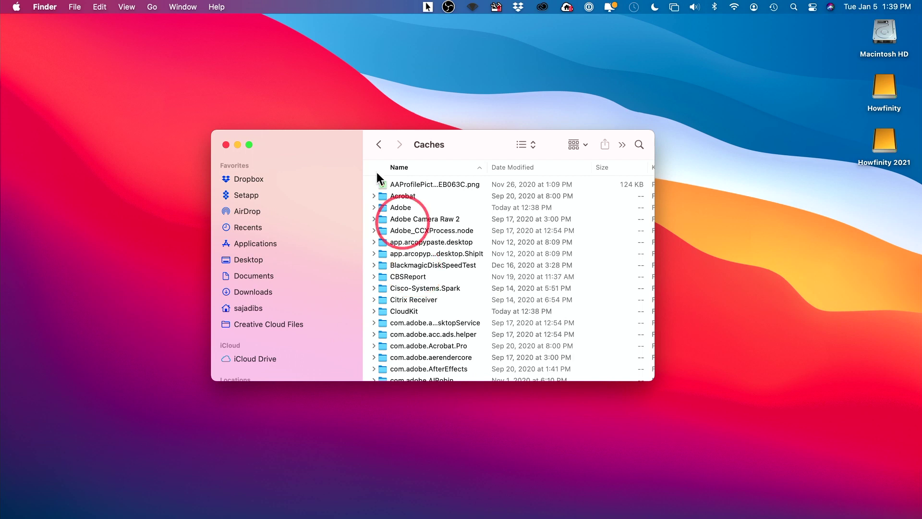
{"action": "left_click", "coordinate": [378, 144]}
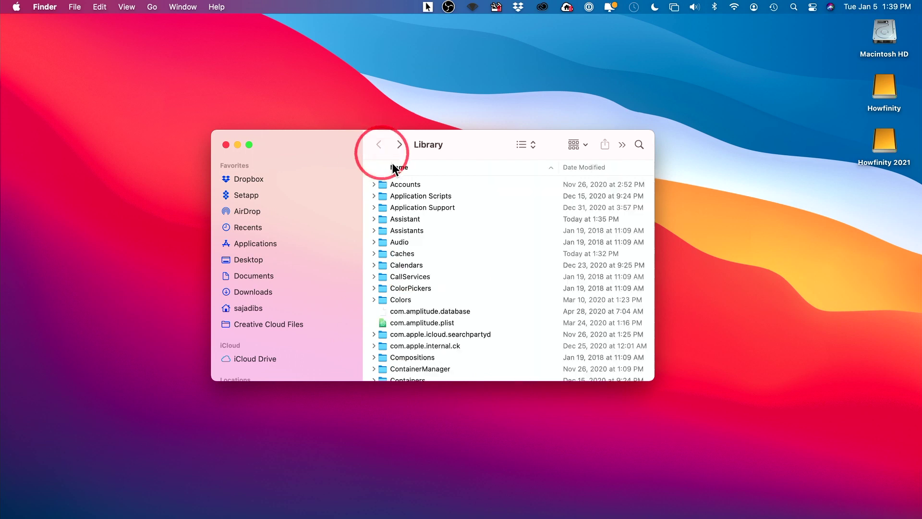
Check the Caches folder's size on disk in its Get Info window, and close that window.
{"action": "left_click", "coordinate": [402, 253]}
{"action": "right_click", "coordinate": [401, 253]}
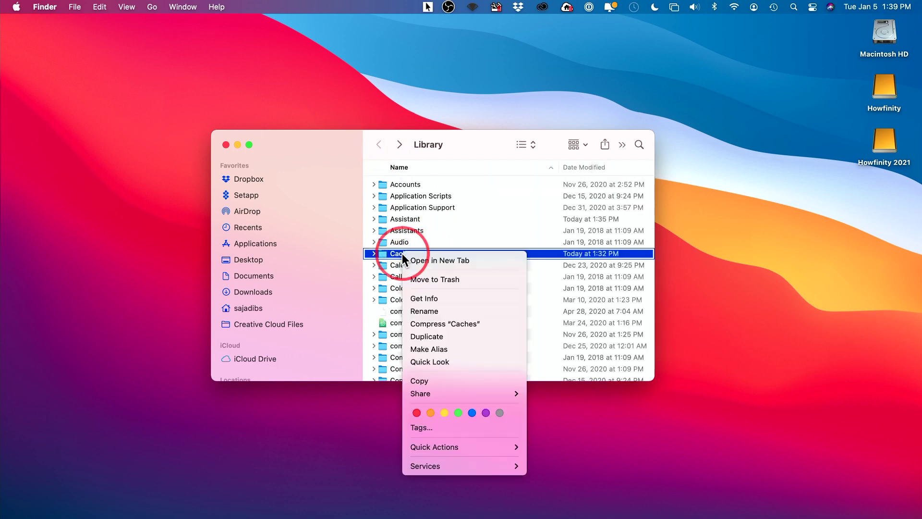
{"action": "left_click", "coordinate": [433, 298]}
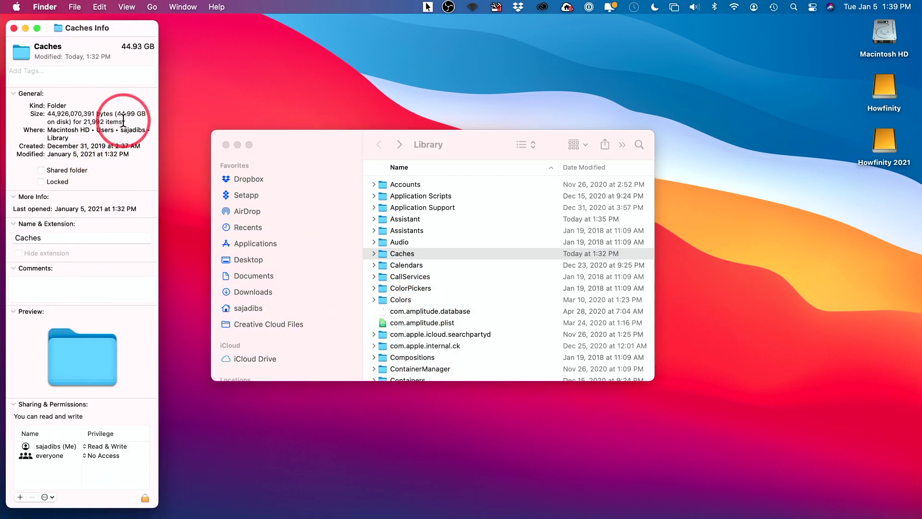
{"action": "left_click_drag", "start_coordinate": [136, 114], "coordinate": [151, 114]}
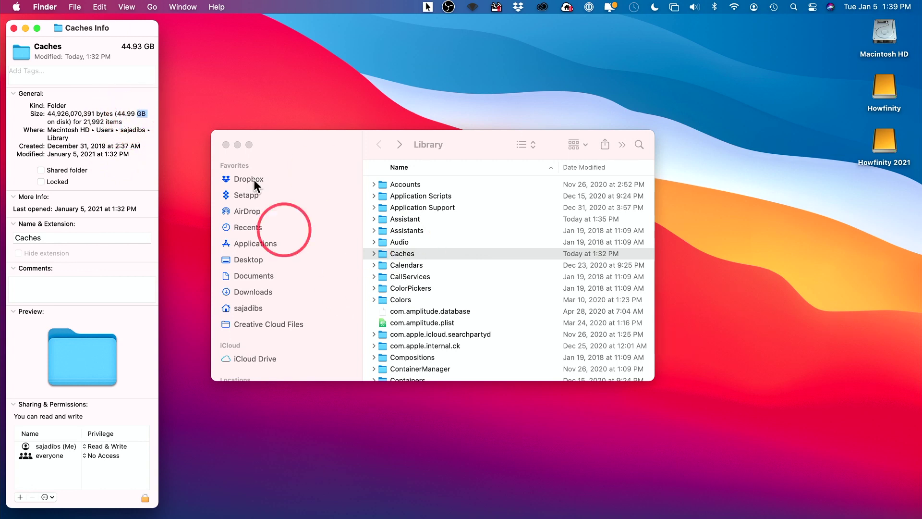
{"action": "left_click", "coordinate": [14, 28]}
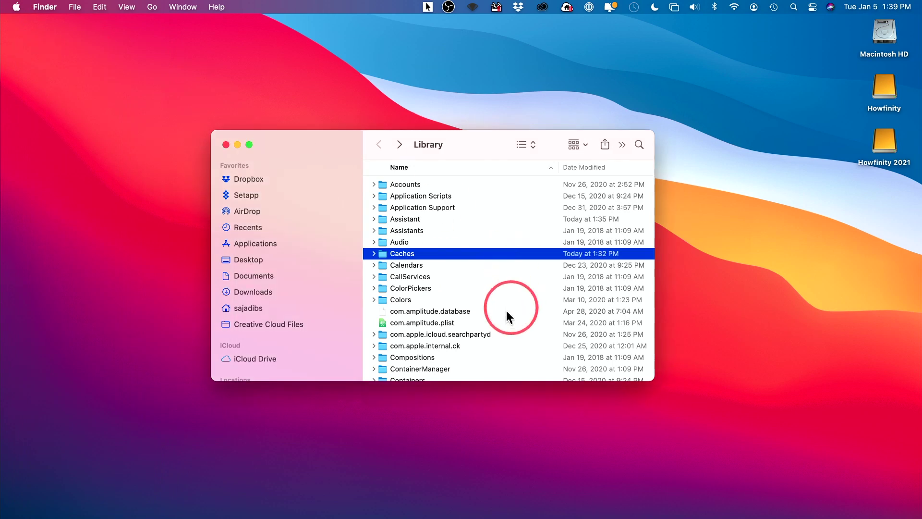
Open the Caches folder, preview the AAProfilePicture PNG file with Quick Look, and move that file to the Trash.
{"action": "double_click", "coordinate": [401, 255]}
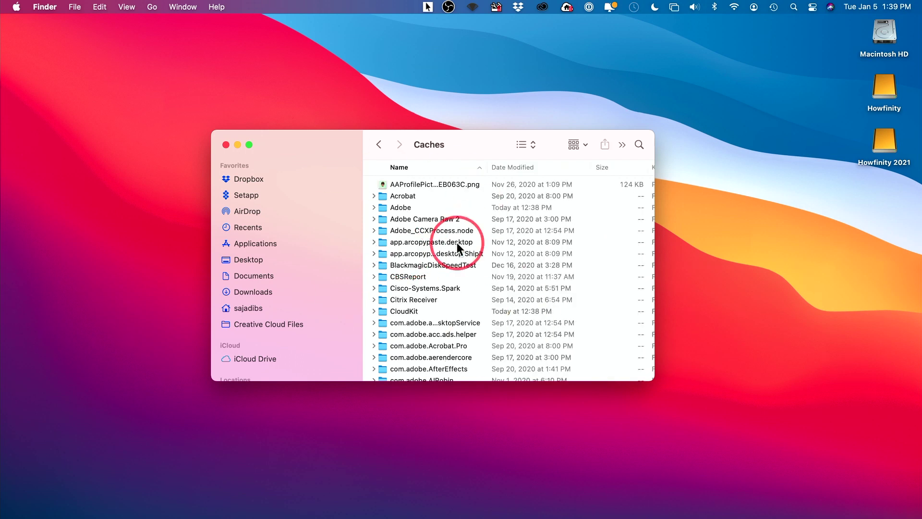
{"action": "left_click", "coordinate": [428, 182]}
{"action": "key", "text": "space"}
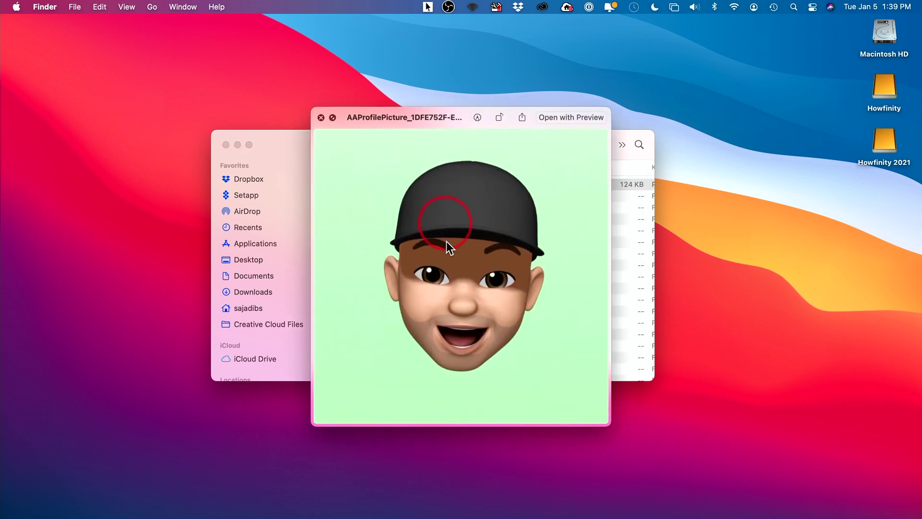
{"action": "key", "text": "space"}
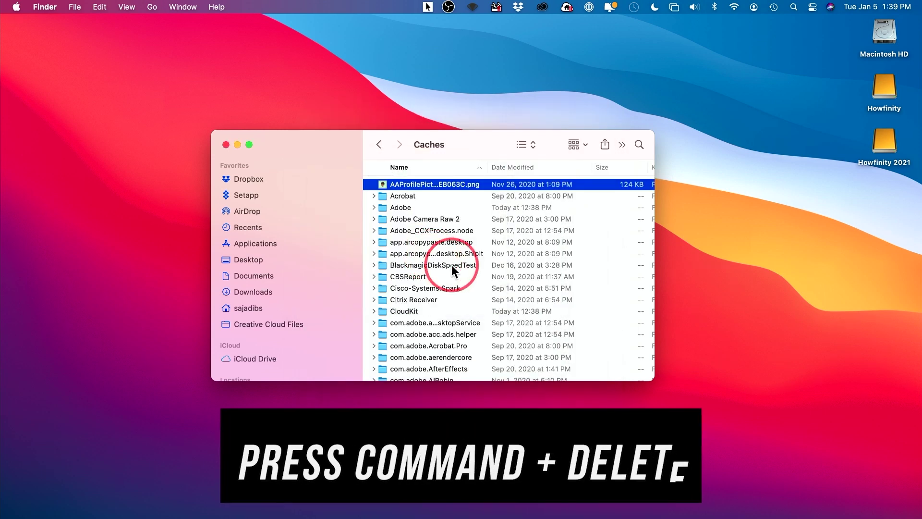
{"action": "key", "text": "super+BackSpace"}
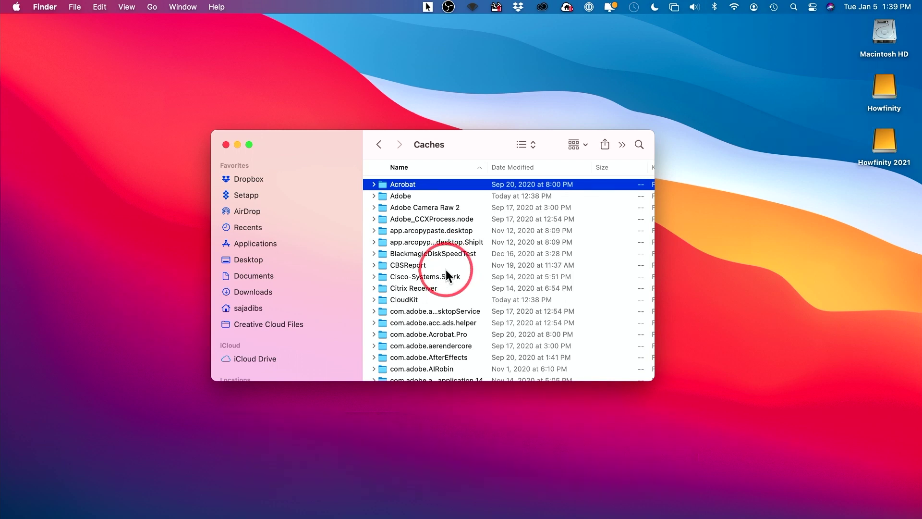
Select all items in the Caches folder and empty the Trash.
{"action": "left_click", "coordinate": [100, 7]}
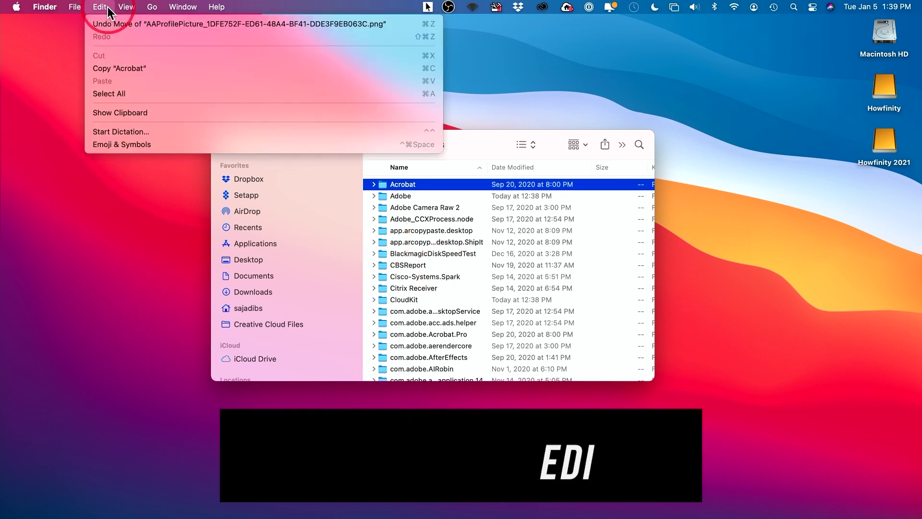
{"action": "left_click", "coordinate": [110, 93]}
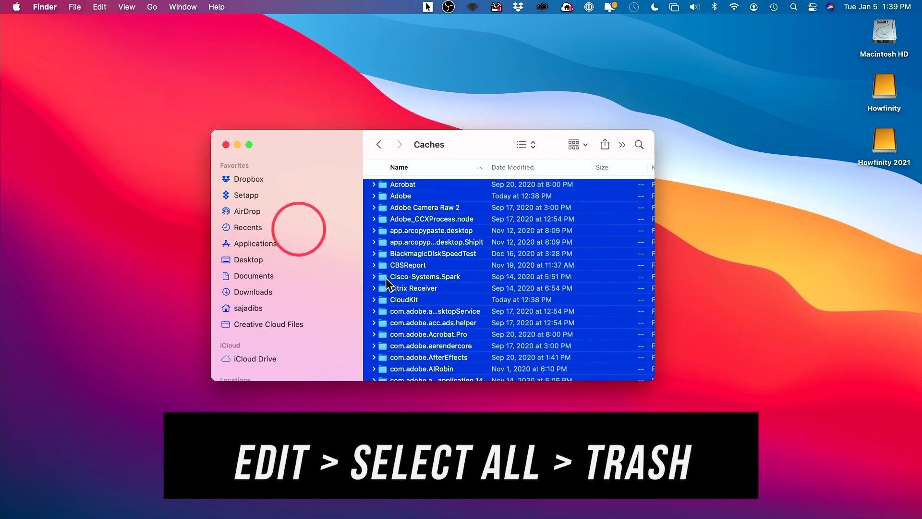
{"action": "mouse_move", "coordinate": [831, 515]}
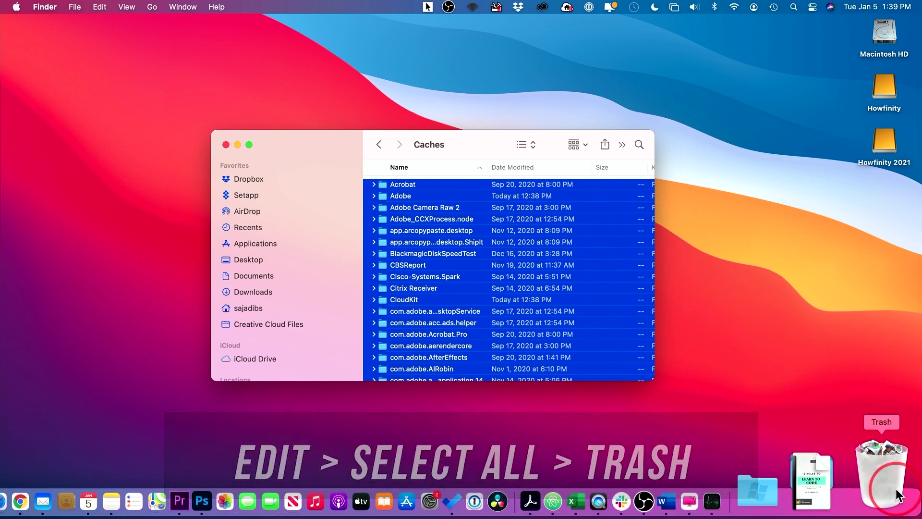
{"action": "right_click", "coordinate": [895, 488]}
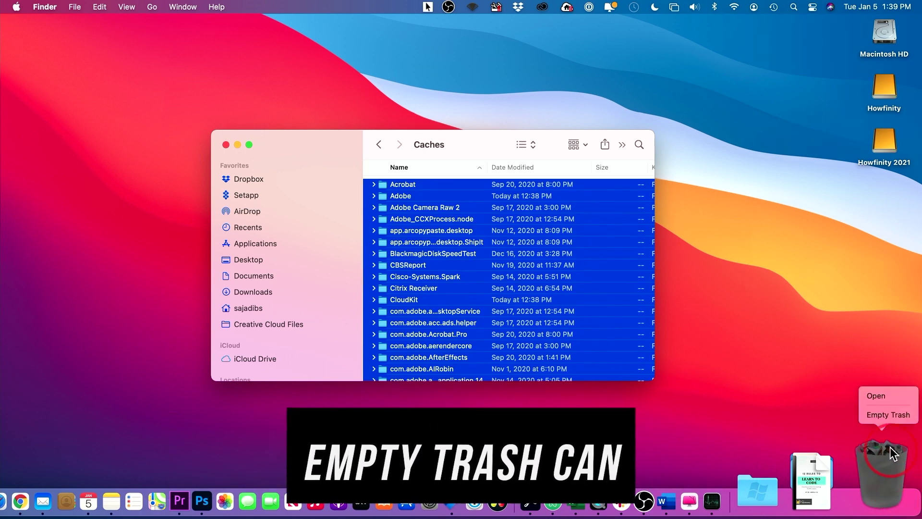
{"action": "left_click", "coordinate": [890, 416]}
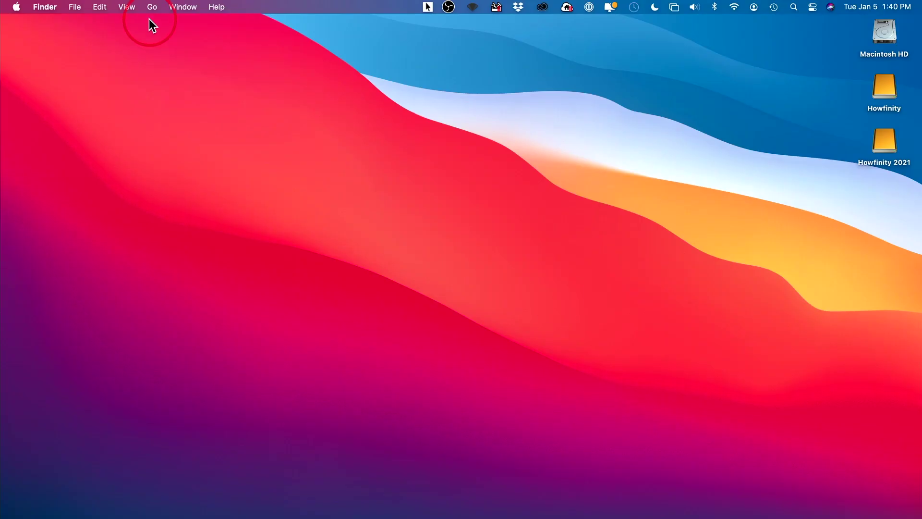
Open the Library folder in Finder, find the Cookies folder in its list, and open it.
{"action": "left_click", "coordinate": [150, 7]}
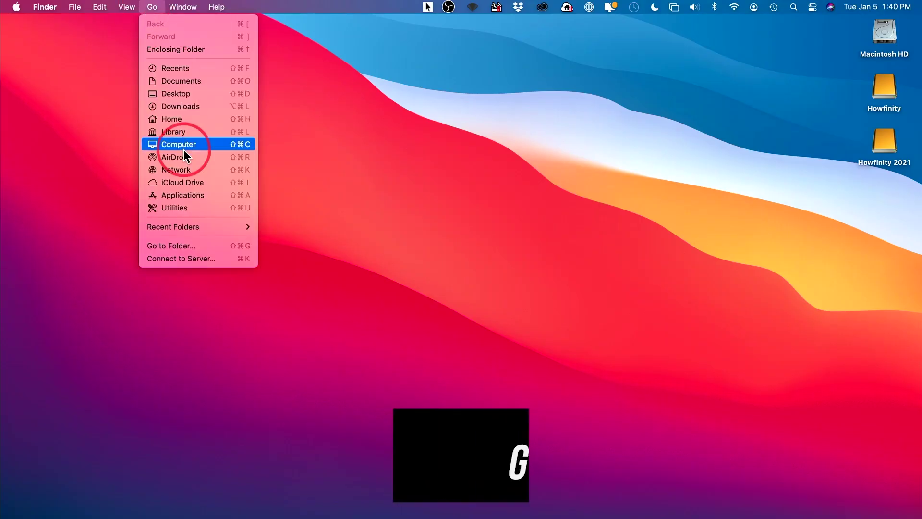
{"action": "left_click", "coordinate": [166, 131]}
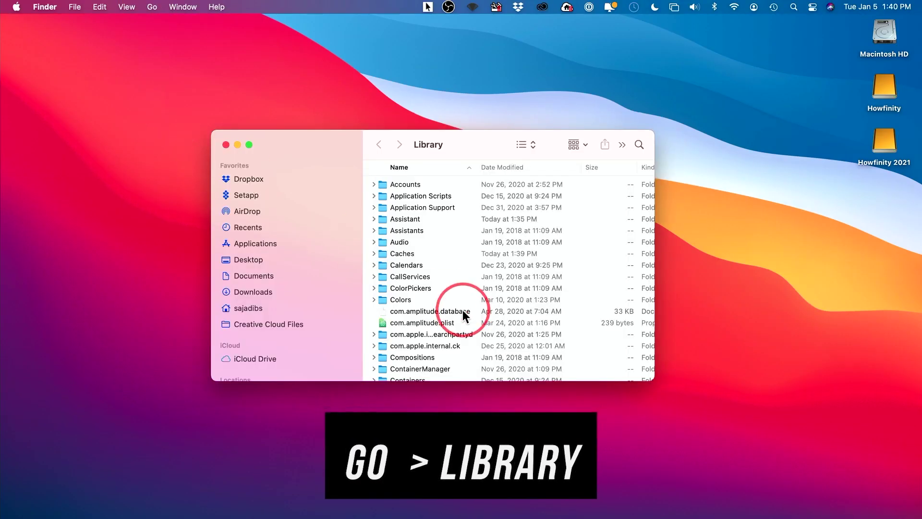
{"action": "scroll", "coordinate": [462, 310], "scroll_direction": "down", "scroll_amount": 5}
{"action": "scroll", "coordinate": [463, 315], "scroll_direction": "down", "scroll_amount": 3}
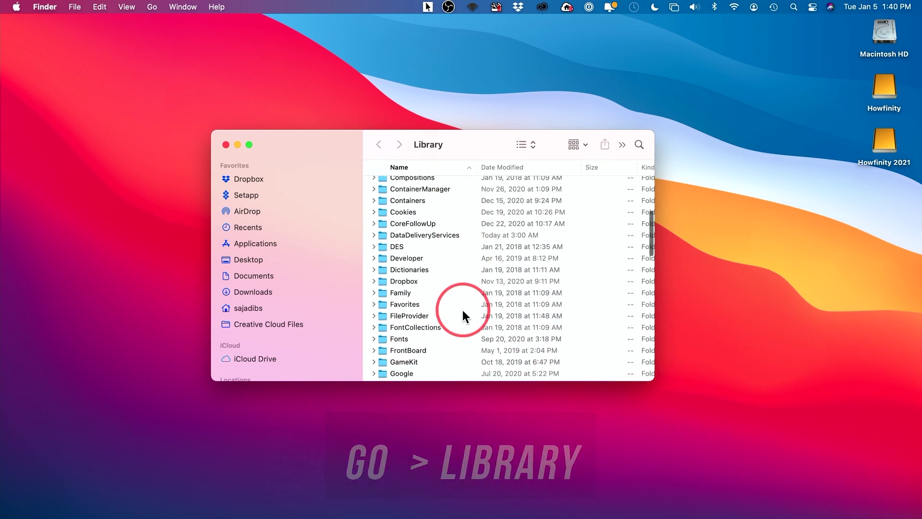
{"action": "scroll", "coordinate": [463, 314], "scroll_direction": "up", "scroll_amount": 3}
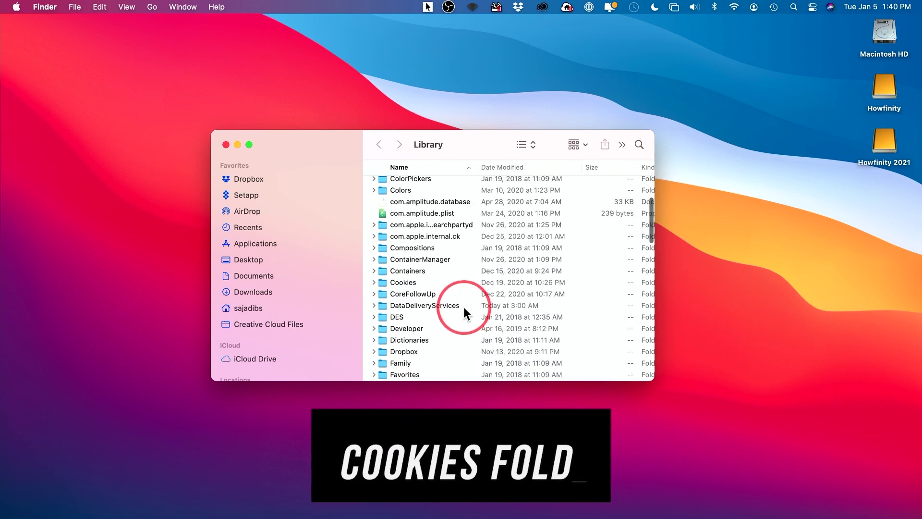
{"action": "double_click", "coordinate": [413, 282]}
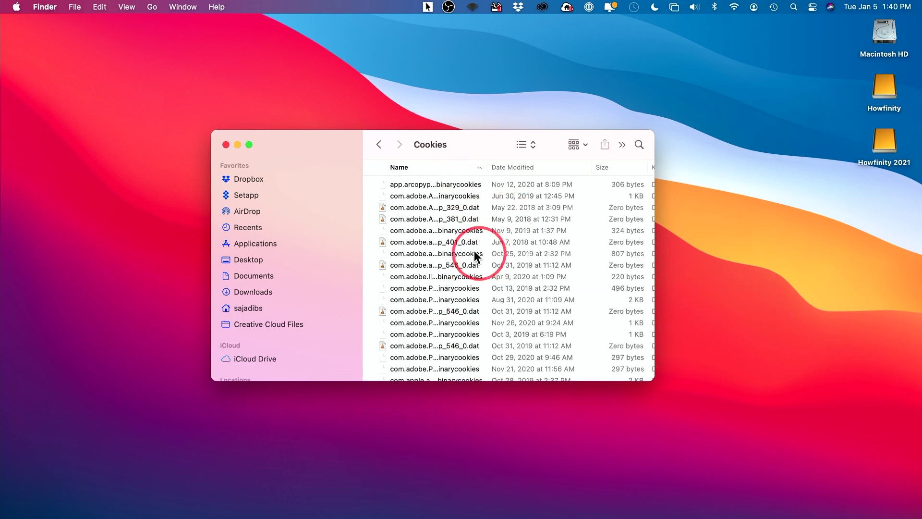
Select all the files in the Cookies folder and move them to the Trash.
{"action": "left_click", "coordinate": [435, 241]}
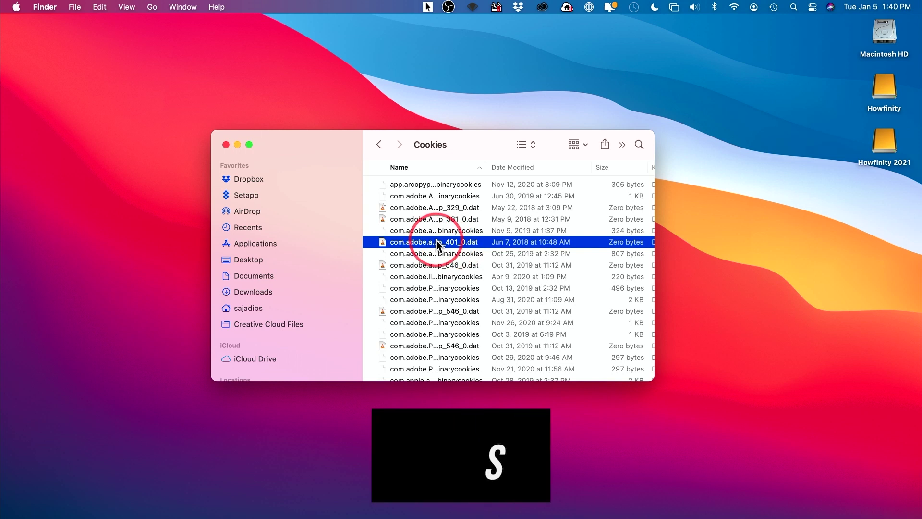
{"action": "key", "text": "Return"}
{"action": "left_click", "coordinate": [103, 7]}
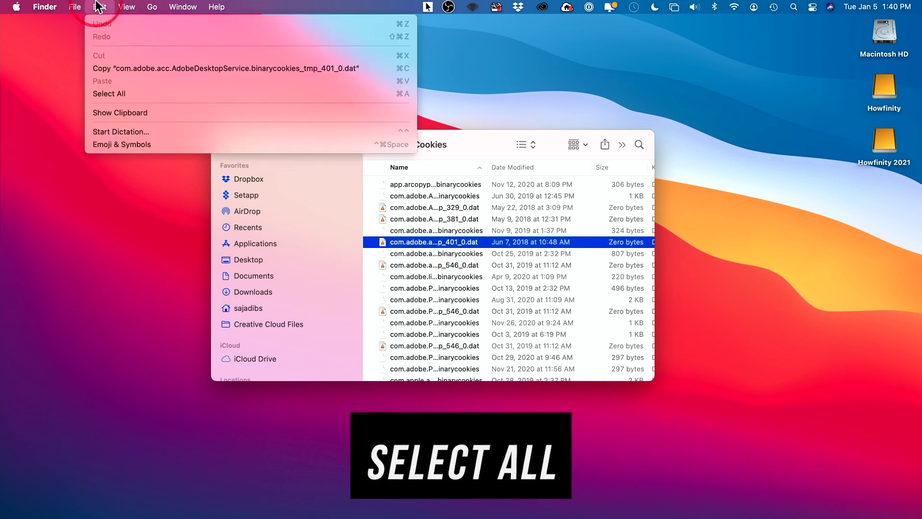
{"action": "left_click", "coordinate": [122, 92]}
{"action": "left_click_drag", "start_coordinate": [465, 306], "coordinate": [892, 508]}
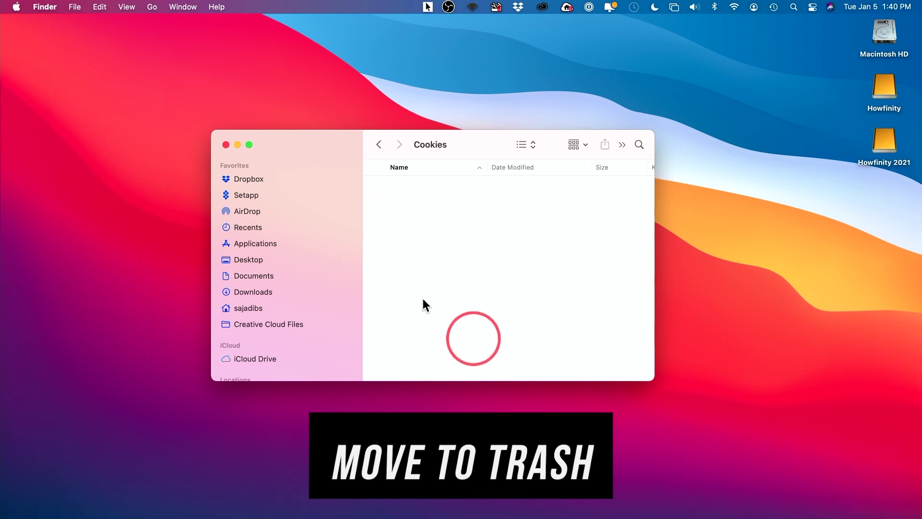
Empty the Trash to permanently delete the cookie files.
{"action": "mouse_move", "coordinate": [892, 507]}
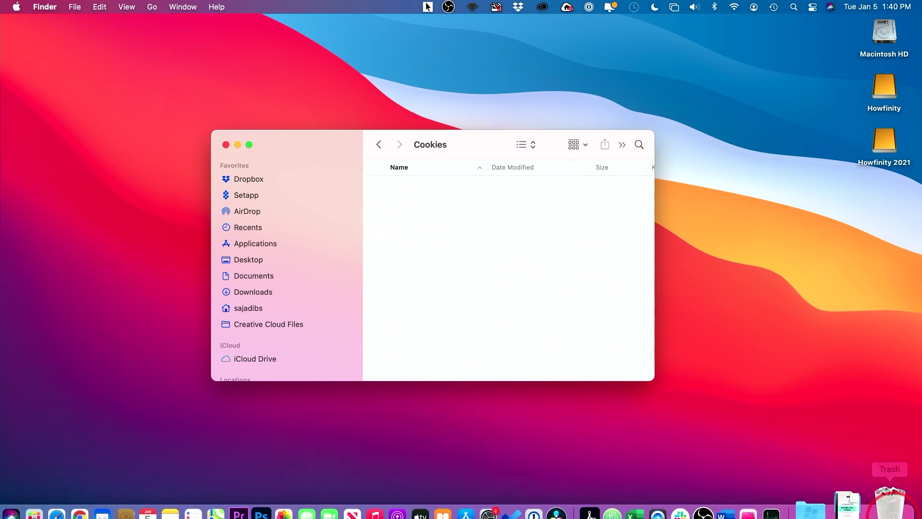
{"action": "right_click", "coordinate": [892, 504]}
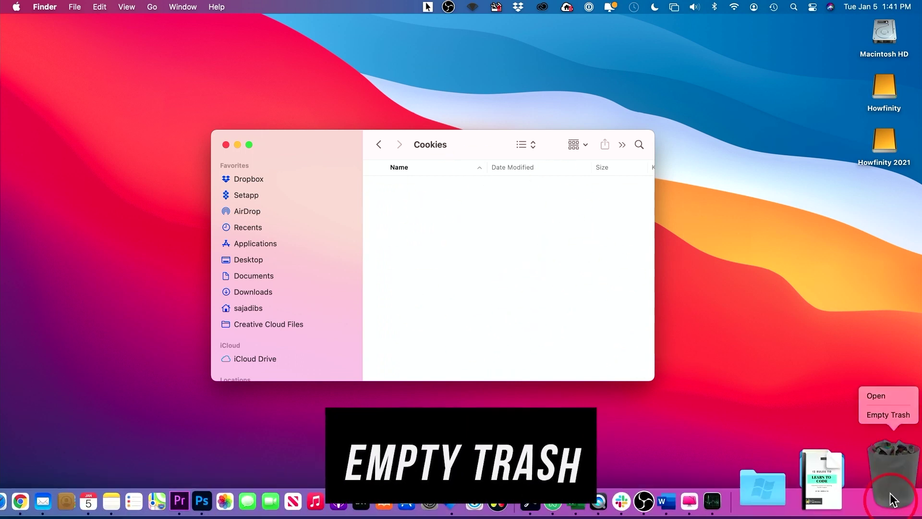
{"action": "left_click", "coordinate": [883, 415]}
{"action": "left_click", "coordinate": [478, 220]}
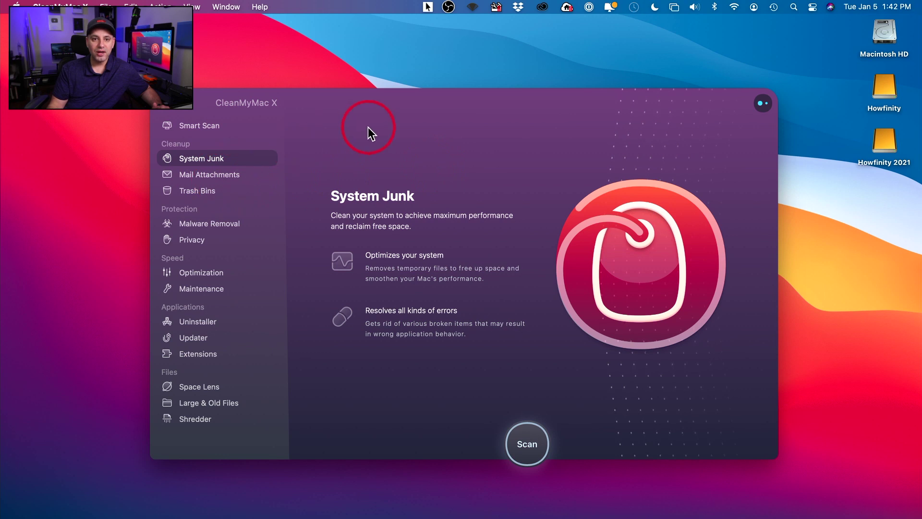
Switch to CleanMyMac X, reposition its window, and look at the Mail Attachments, Trash Bins and Optimization modules.
{"action": "left_click_drag", "start_coordinate": [370, 111], "coordinate": [367, 113]}
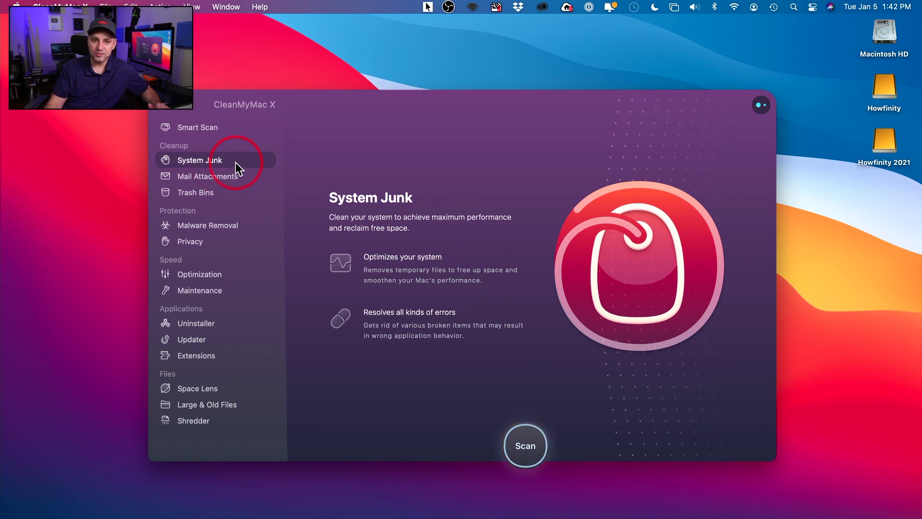
{"action": "left_click", "coordinate": [212, 175]}
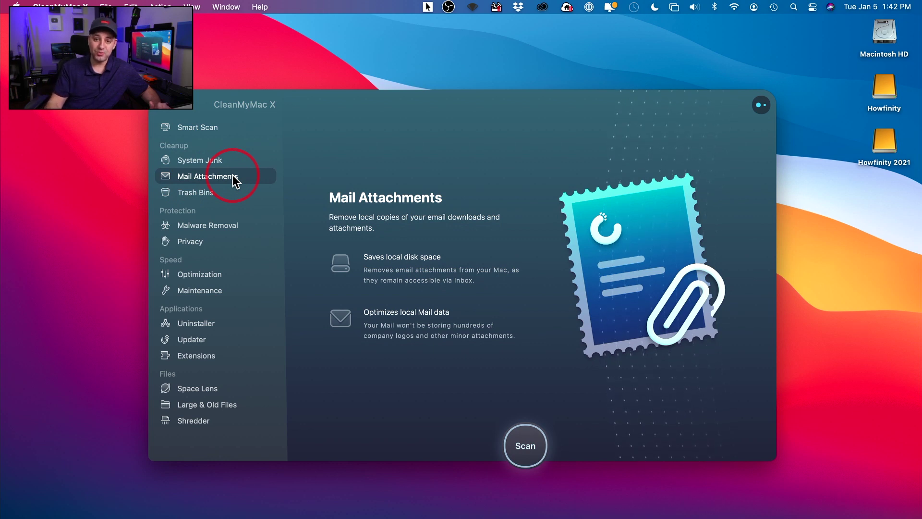
{"action": "left_click", "coordinate": [206, 194]}
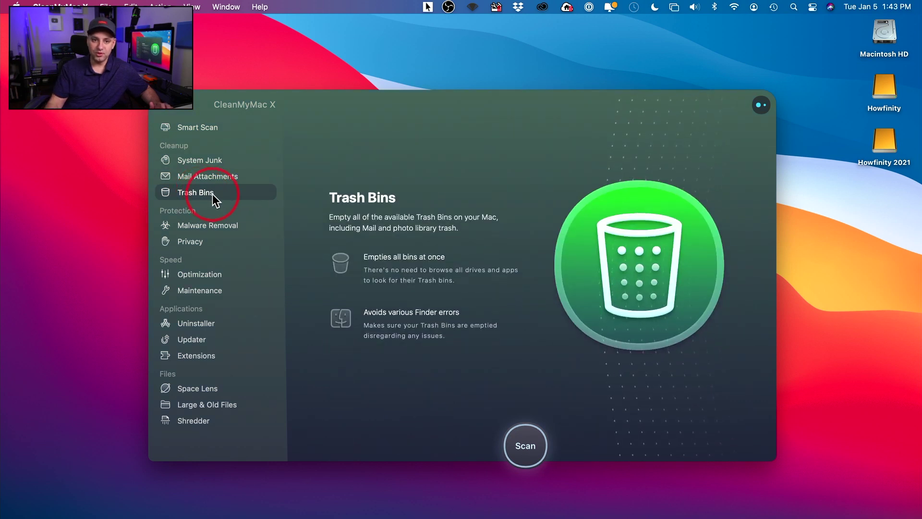
{"action": "left_click", "coordinate": [190, 272]}
Review the Maintenance tasks for purgeable space, maintenance scripts, DNS cache, Spotlight reindexing and freeing up RAM.
{"action": "left_click", "coordinate": [185, 288]}
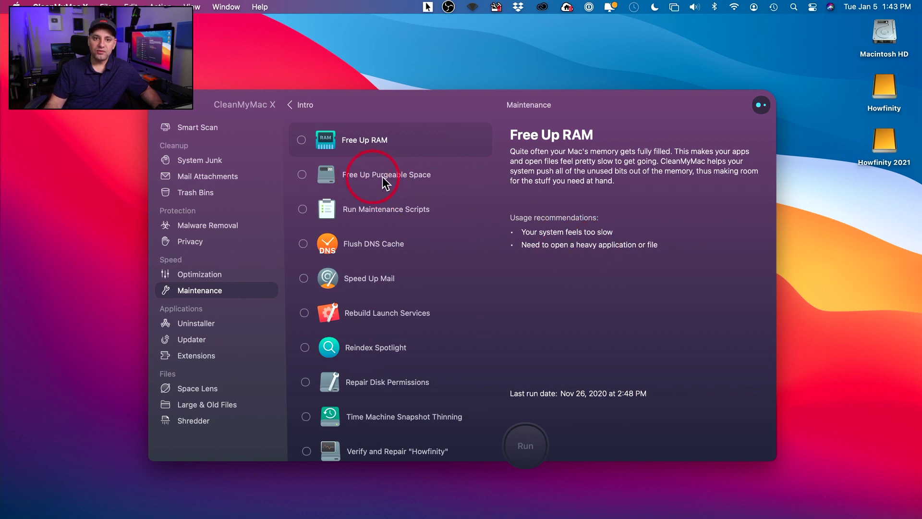
{"action": "left_click", "coordinate": [425, 181]}
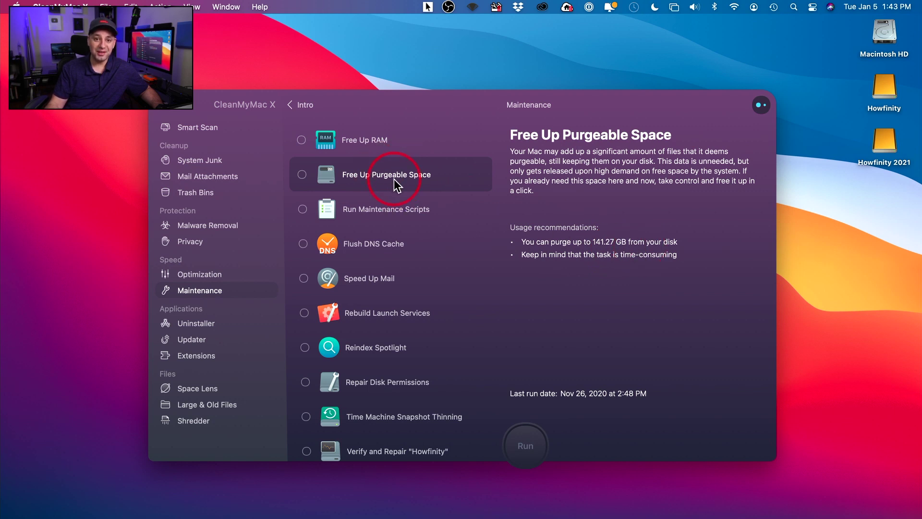
{"action": "left_click", "coordinate": [404, 209]}
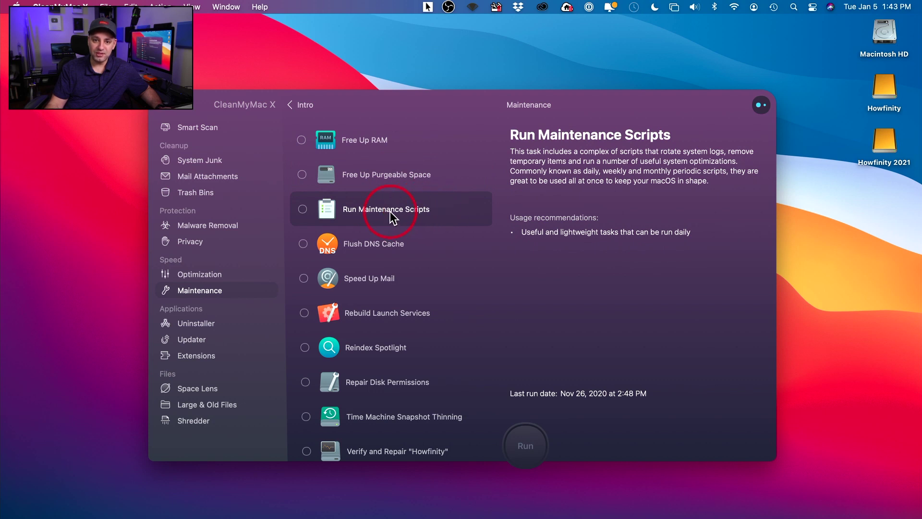
{"action": "left_click", "coordinate": [370, 249]}
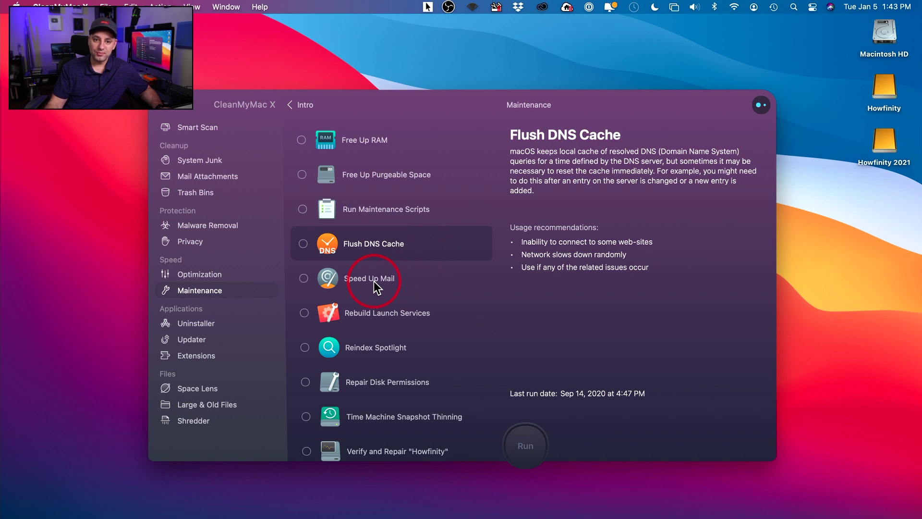
{"action": "left_click", "coordinate": [393, 350]}
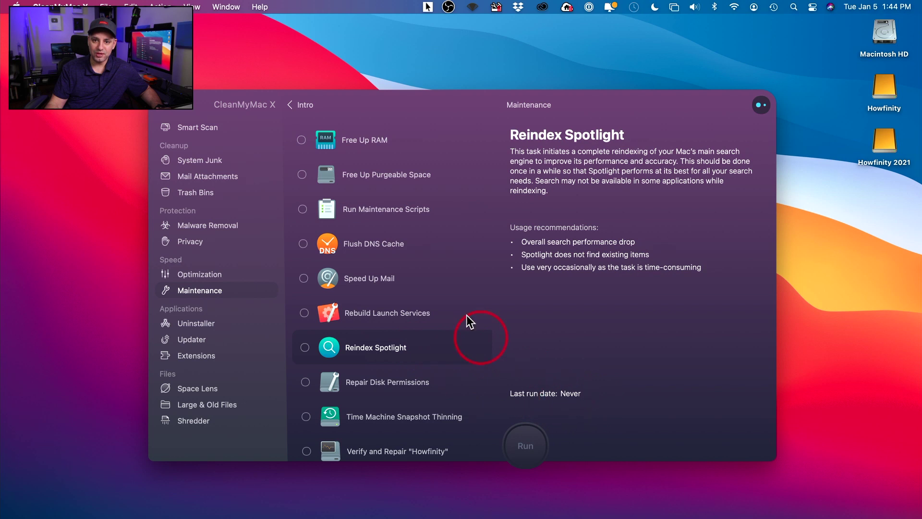
{"action": "left_click", "coordinate": [381, 142]}
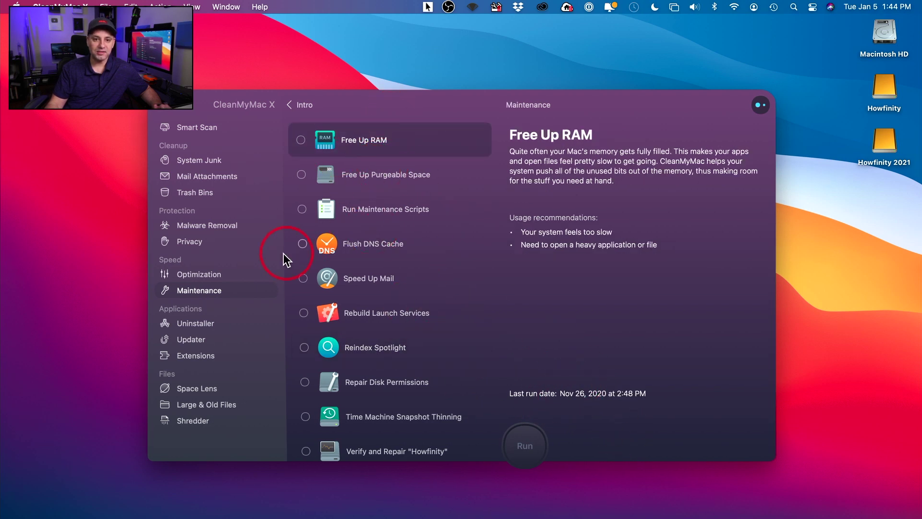
Look through the Optimization, Smart Scan and Malware Removal modules, and go back to the Speed modules.
{"action": "left_click", "coordinate": [189, 276]}
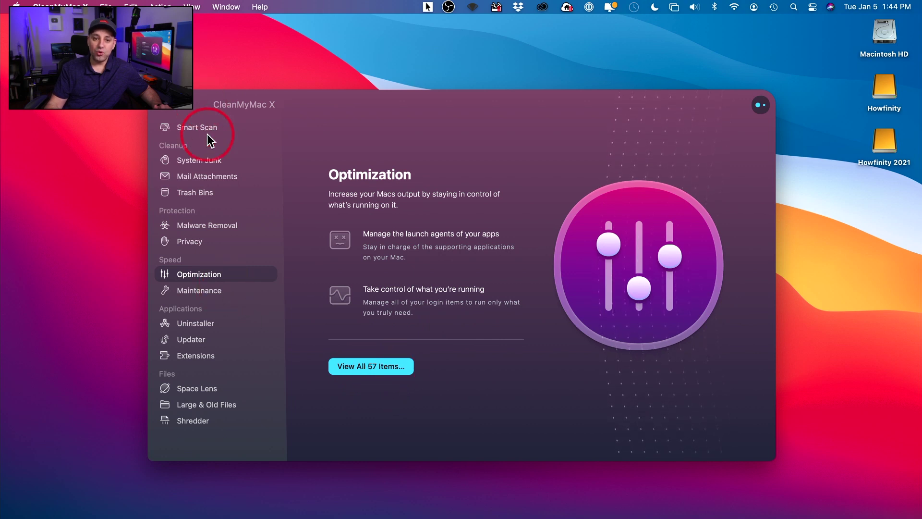
{"action": "left_click", "coordinate": [196, 129]}
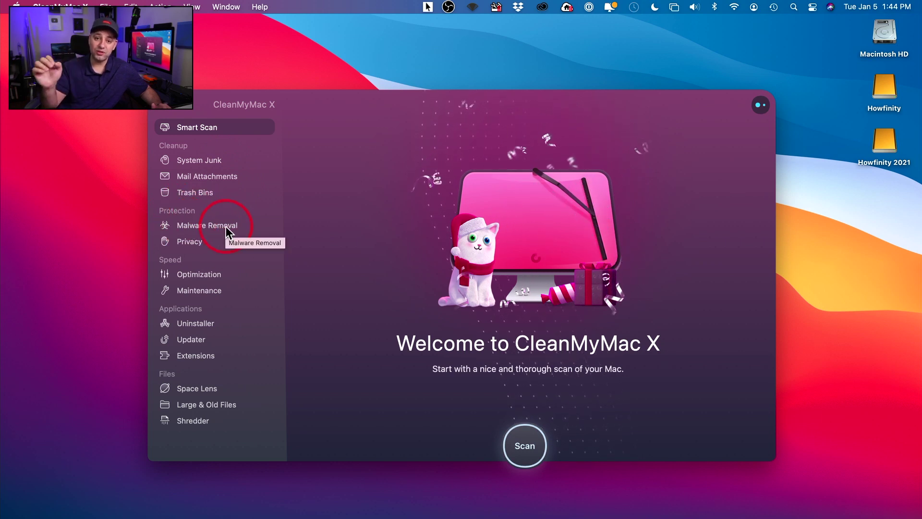
{"action": "left_click", "coordinate": [206, 226]}
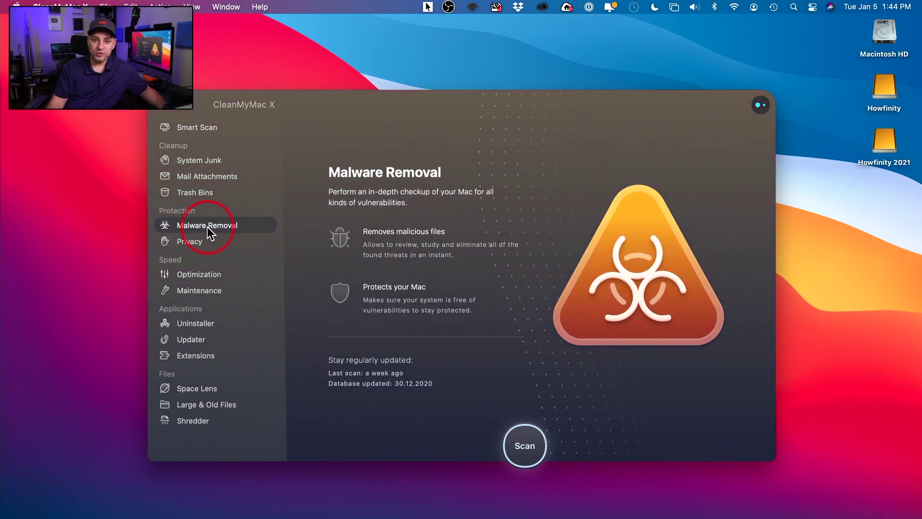
{"action": "left_click", "coordinate": [191, 279]}
{"action": "left_click", "coordinate": [191, 287]}
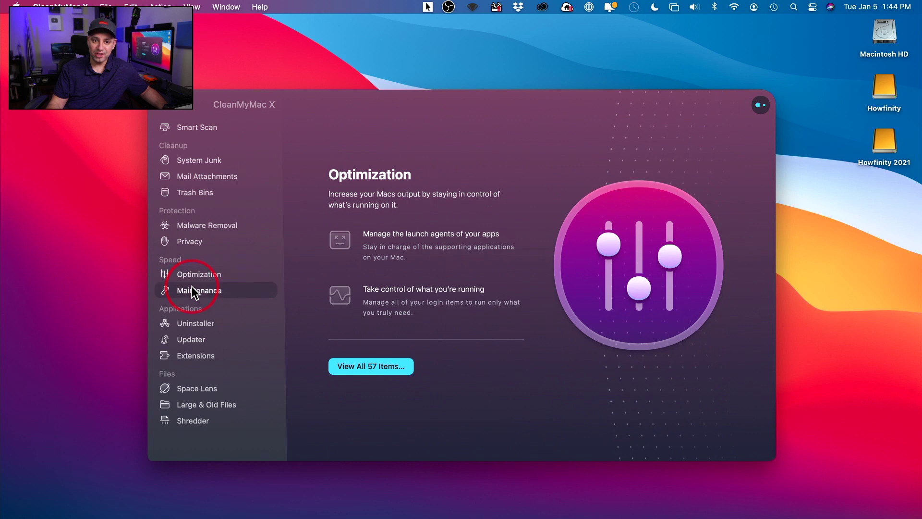
Start a Smart Scan of the Mac.
{"action": "left_click", "coordinate": [198, 127]}
{"action": "left_click", "coordinate": [525, 445]}
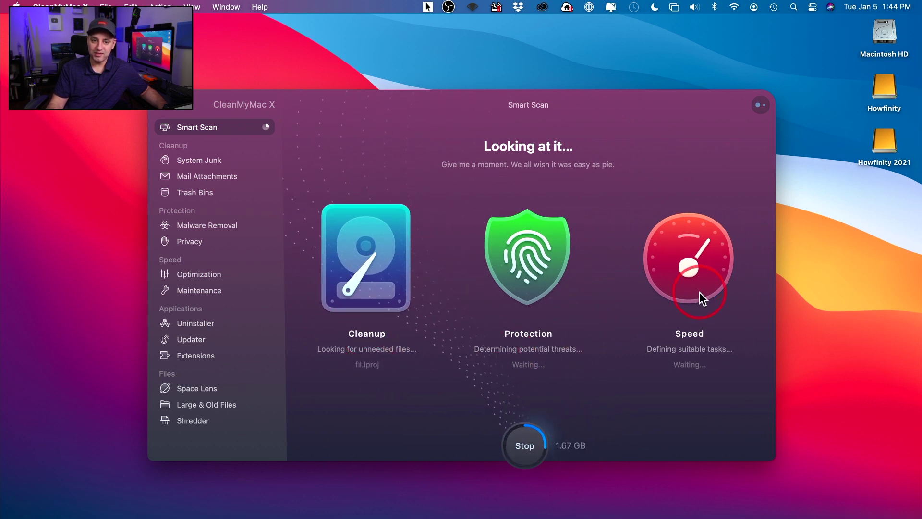
Look at the Uninstaller's application list and the Space Lens module, and return to the running Smart Scan.
{"action": "left_click", "coordinate": [195, 323]}
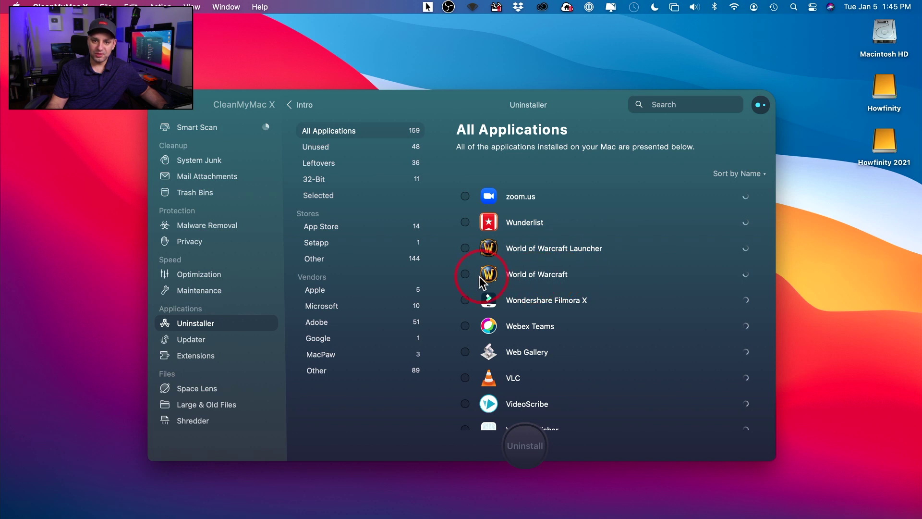
{"action": "scroll", "coordinate": [466, 282], "scroll_direction": "down", "scroll_amount": 1}
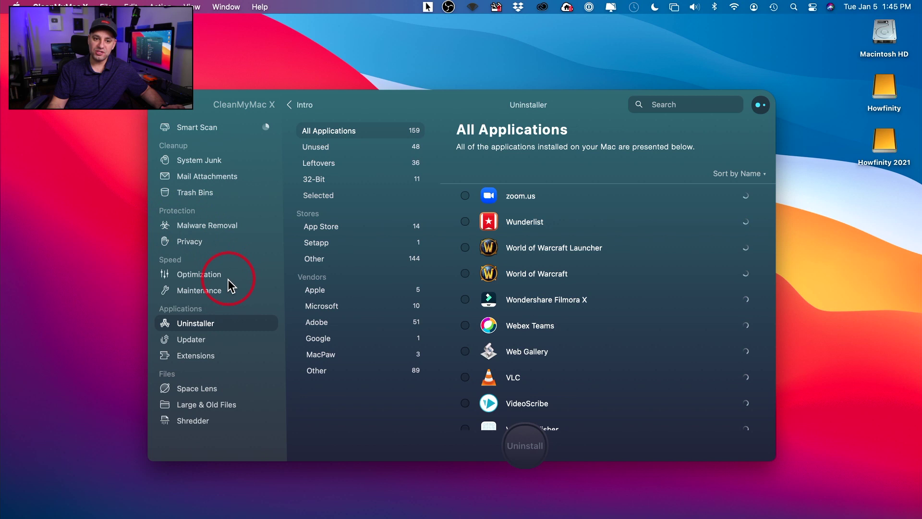
{"action": "left_click", "coordinate": [183, 390]}
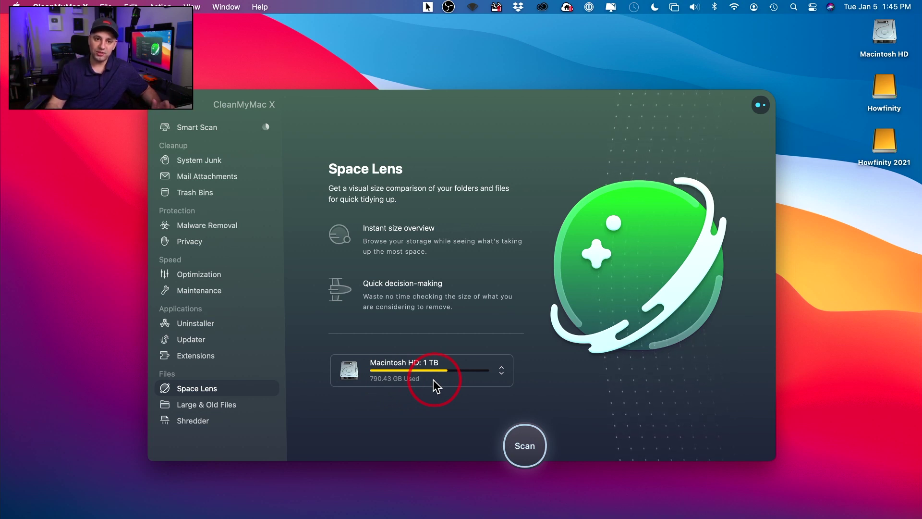
{"action": "left_click", "coordinate": [188, 128]}
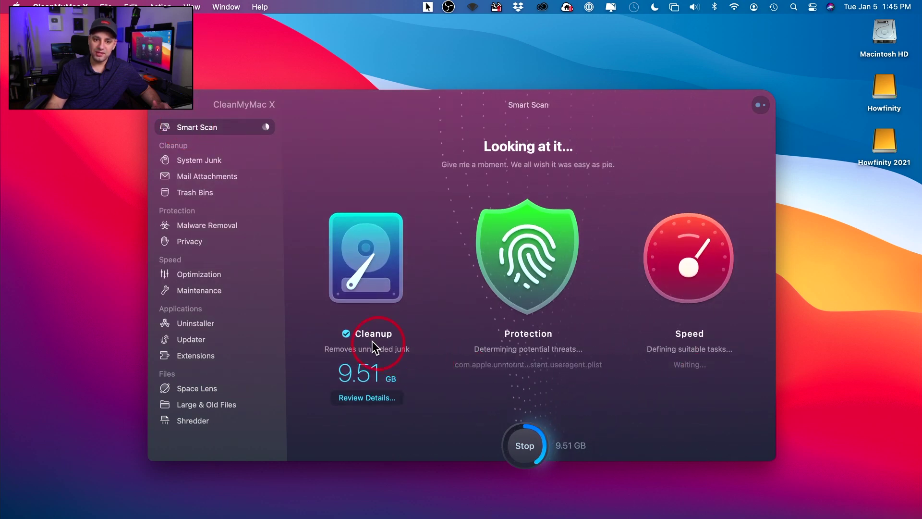